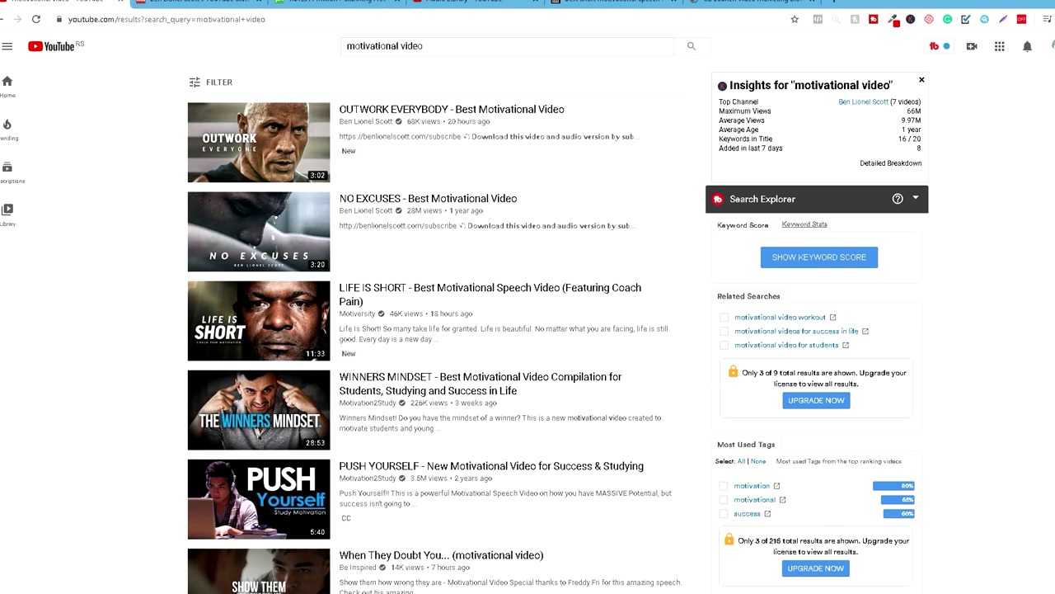
Step: Review the YouTube results for "motivational video" and the top channel's Social Blade statistics
{"action": "mouse_move", "coordinate": [259, 230]}
{"action": "scroll", "coordinate": [259, 387], "scroll_direction": "down", "scroll_amount": 5}
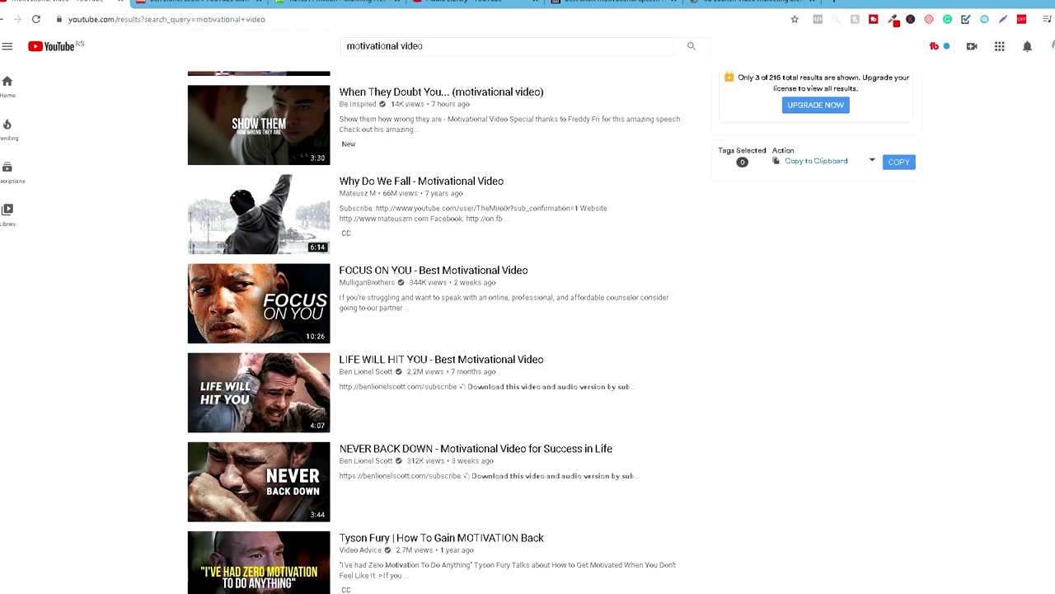
{"action": "key", "text": "ctrl+Tab"}
{"action": "scroll", "coordinate": [528, 330], "scroll_direction": "down", "scroll_amount": 4}
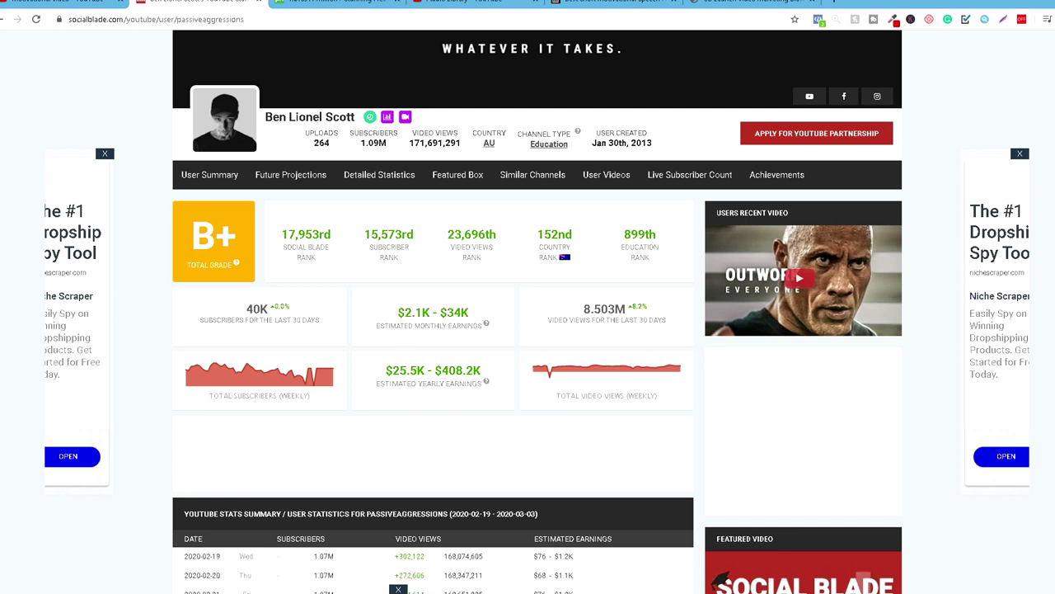
{"action": "mouse_move", "coordinate": [606, 367]}
{"action": "scroll", "coordinate": [528, 330], "scroll_direction": "up", "scroll_amount": 2}
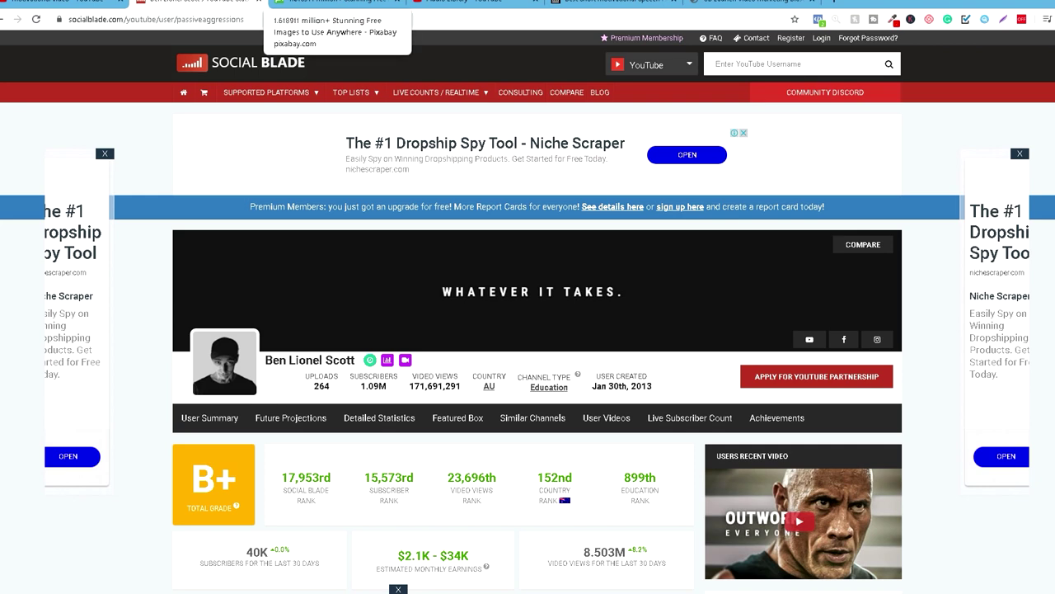
Step: Switch to Pixabay and open its free stock video section
{"action": "left_click", "coordinate": [334, 3]}
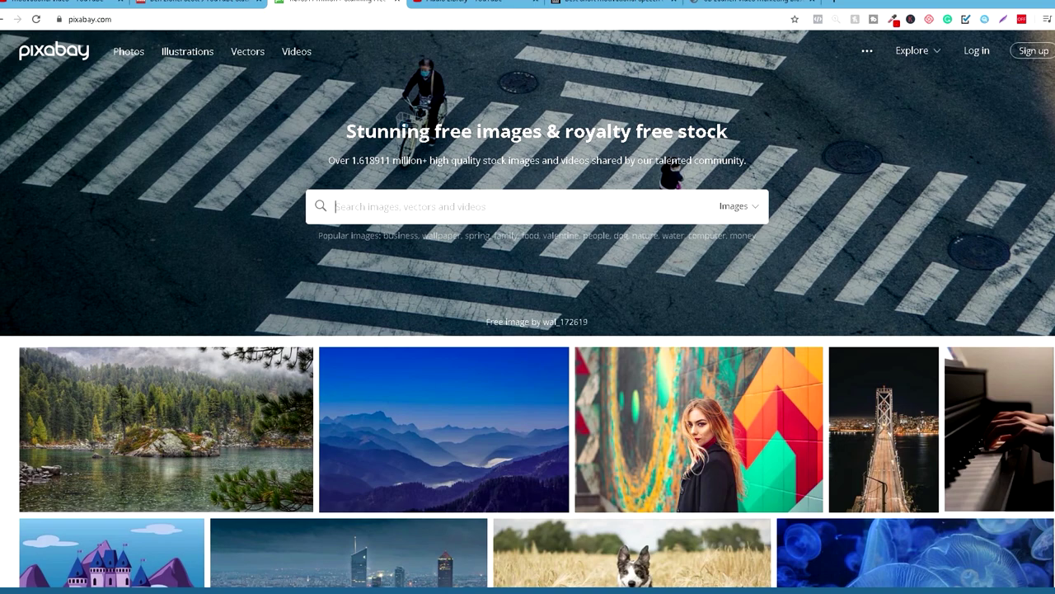
{"action": "scroll", "coordinate": [536, 429], "scroll_direction": "down", "scroll_amount": 2}
{"action": "scroll", "coordinate": [536, 429], "scroll_direction": "up", "scroll_amount": 2}
{"action": "left_click", "coordinate": [296, 51]}
{"action": "scroll", "coordinate": [527, 330], "scroll_direction": "down", "scroll_amount": 2}
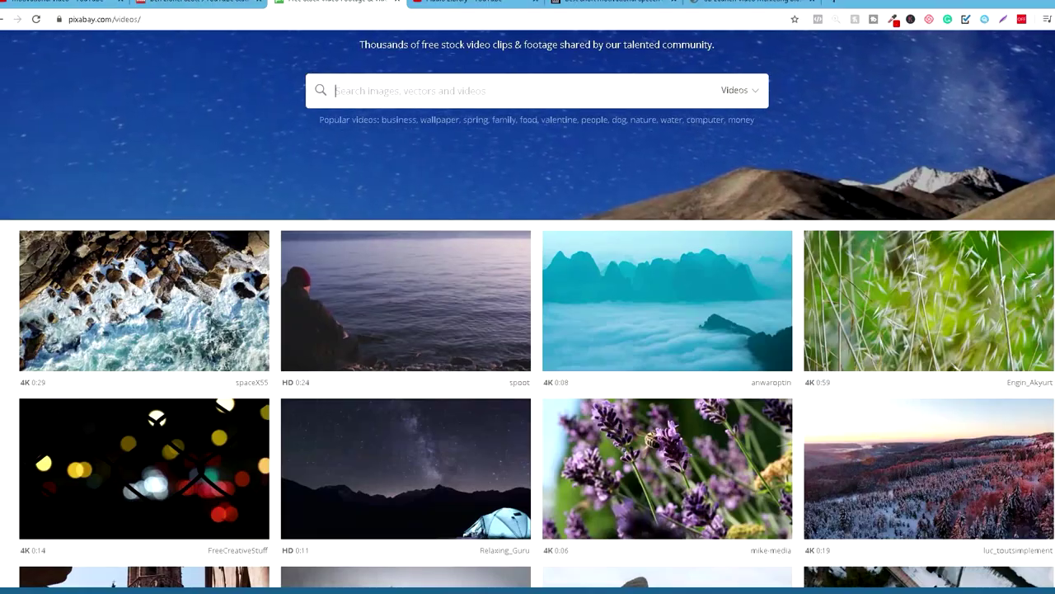
Step: Browse the stock footage, open the clip of the person sitting by the water and show its free download resolutions
{"action": "scroll", "coordinate": [528, 313], "scroll_direction": "down", "scroll_amount": 2}
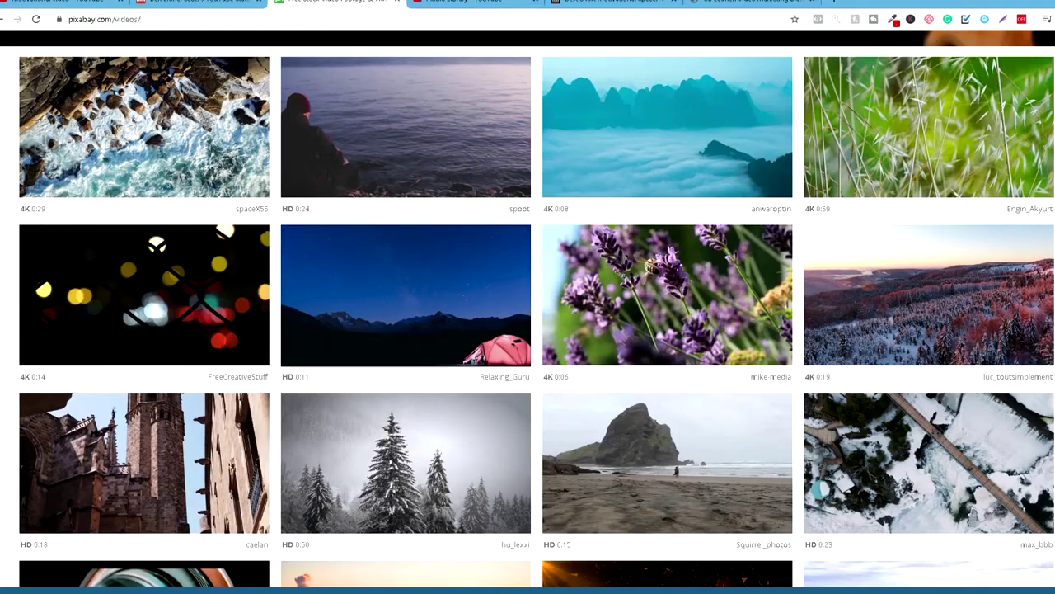
{"action": "scroll", "coordinate": [528, 313], "scroll_direction": "up", "scroll_amount": 1}
{"action": "scroll", "coordinate": [528, 313], "scroll_direction": "down", "scroll_amount": 2}
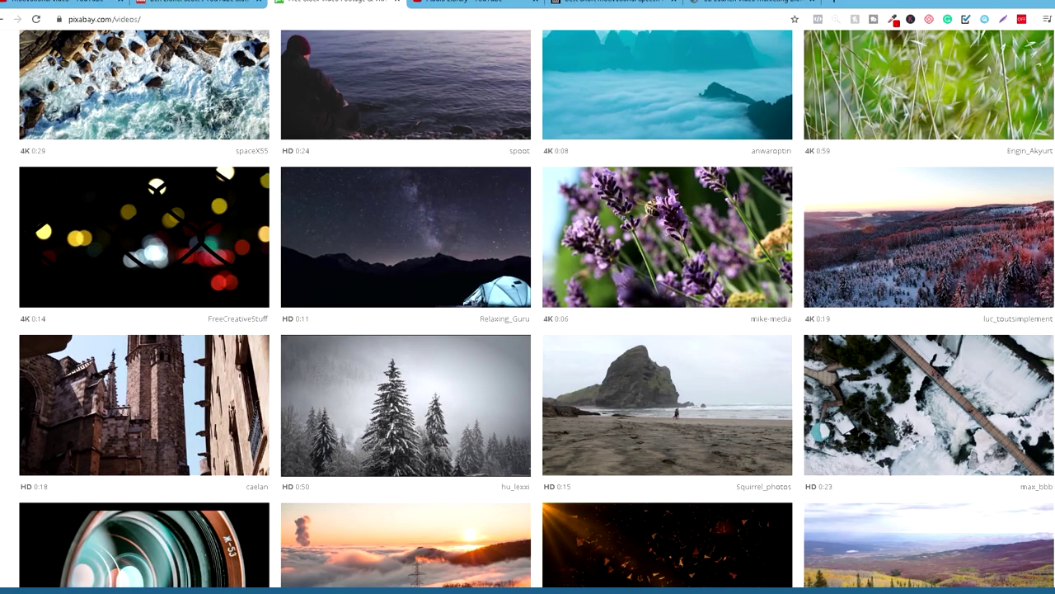
{"action": "scroll", "coordinate": [528, 313], "scroll_direction": "down", "scroll_amount": 2}
{"action": "scroll", "coordinate": [528, 314], "scroll_direction": "up", "scroll_amount": 5}
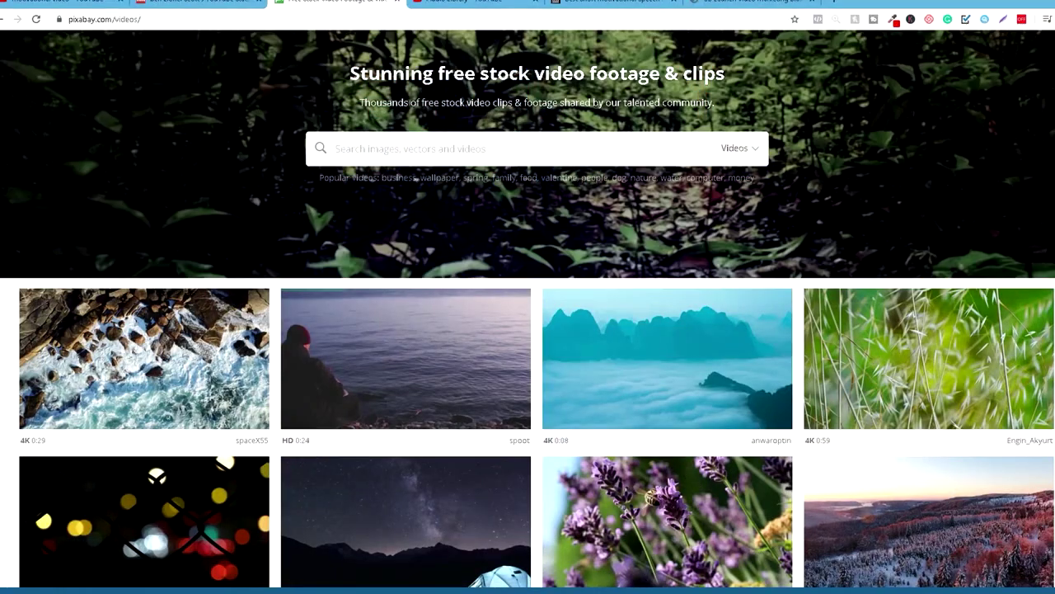
{"action": "left_click", "coordinate": [405, 371]}
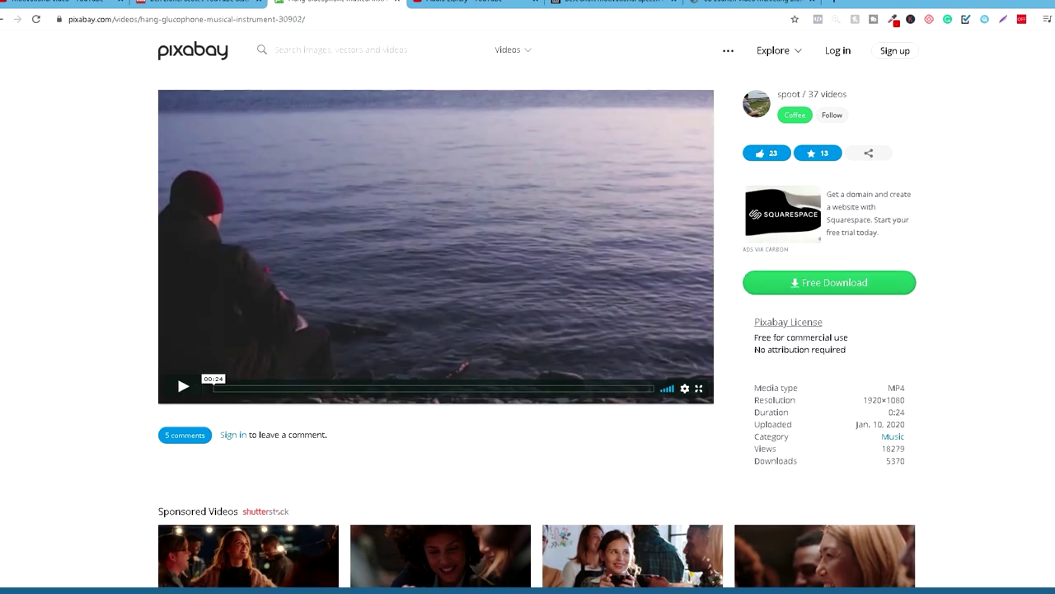
{"action": "left_click", "coordinate": [828, 282]}
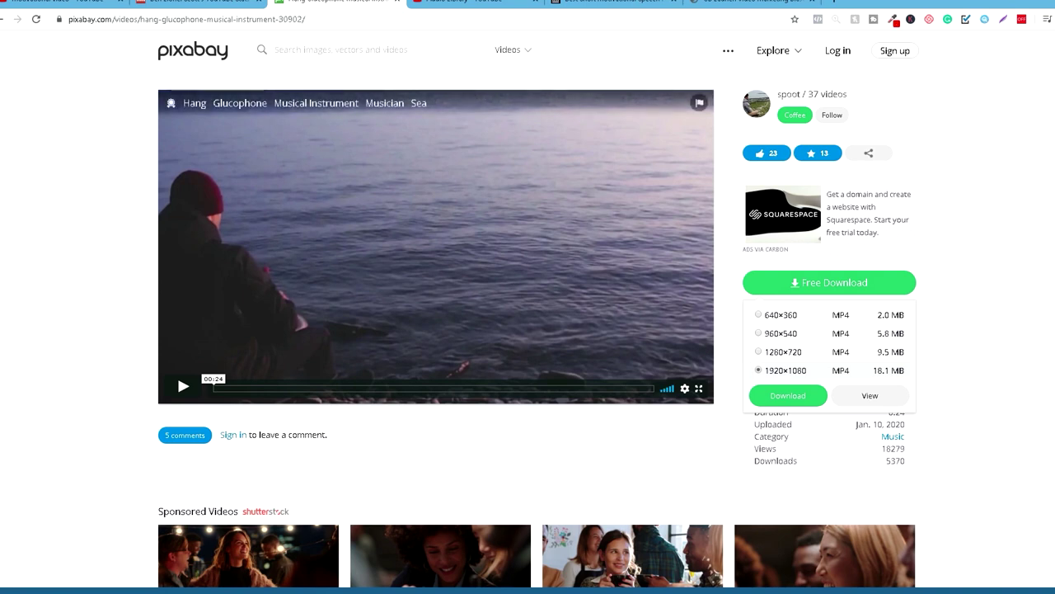
Step: In the YouTube Audio Library, filter the free music by the Cinematic genre and browse the tracks
{"action": "key", "text": "ctrl+Tab"}
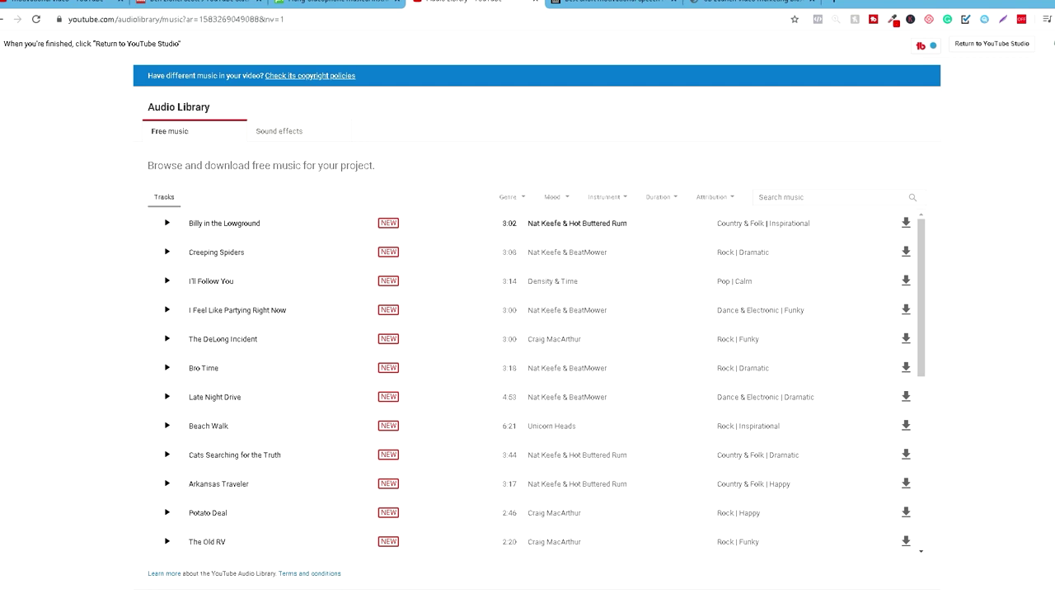
{"action": "left_click", "coordinate": [511, 196]}
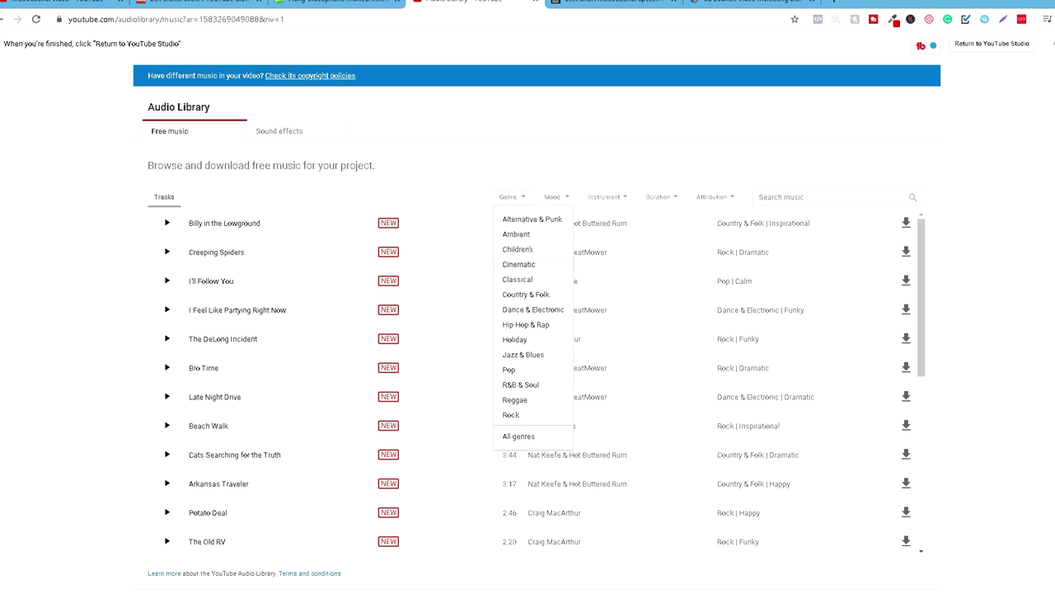
{"action": "left_click", "coordinate": [518, 264]}
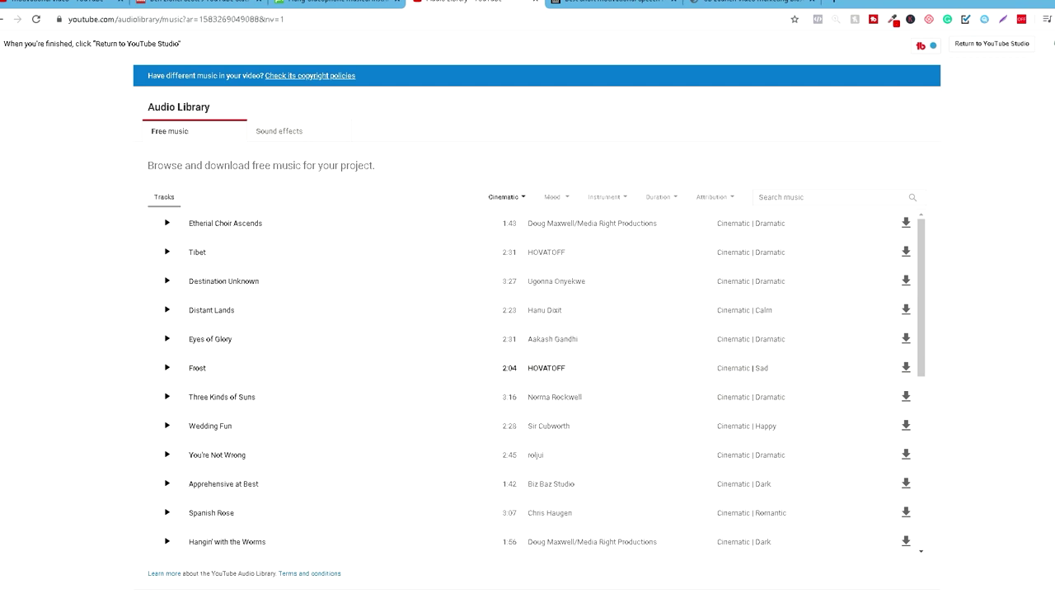
{"action": "scroll", "coordinate": [528, 368], "scroll_direction": "down", "scroll_amount": 10}
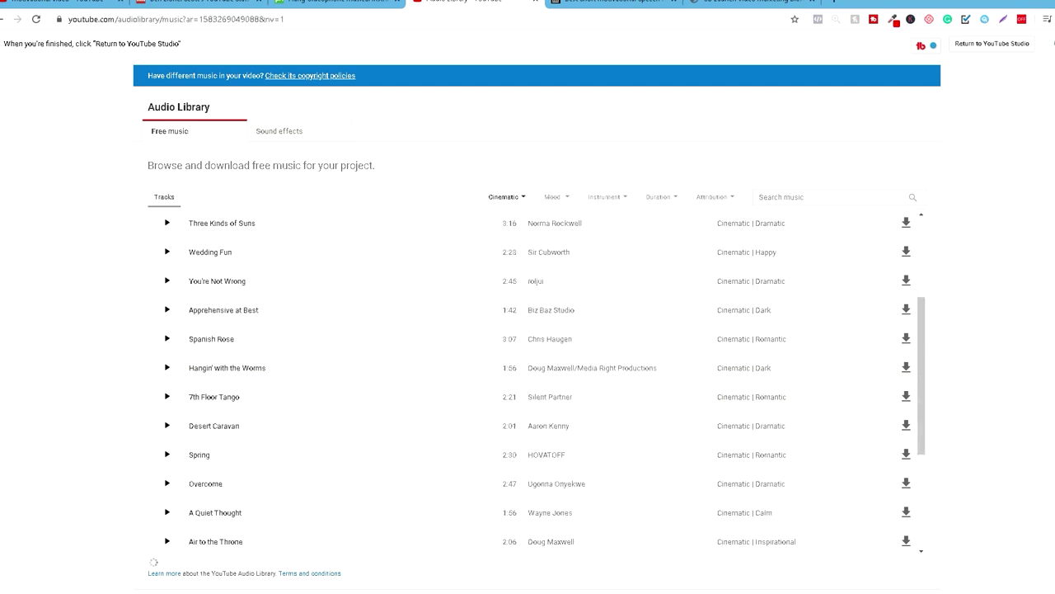
{"action": "scroll", "coordinate": [528, 379], "scroll_direction": "down", "scroll_amount": 2}
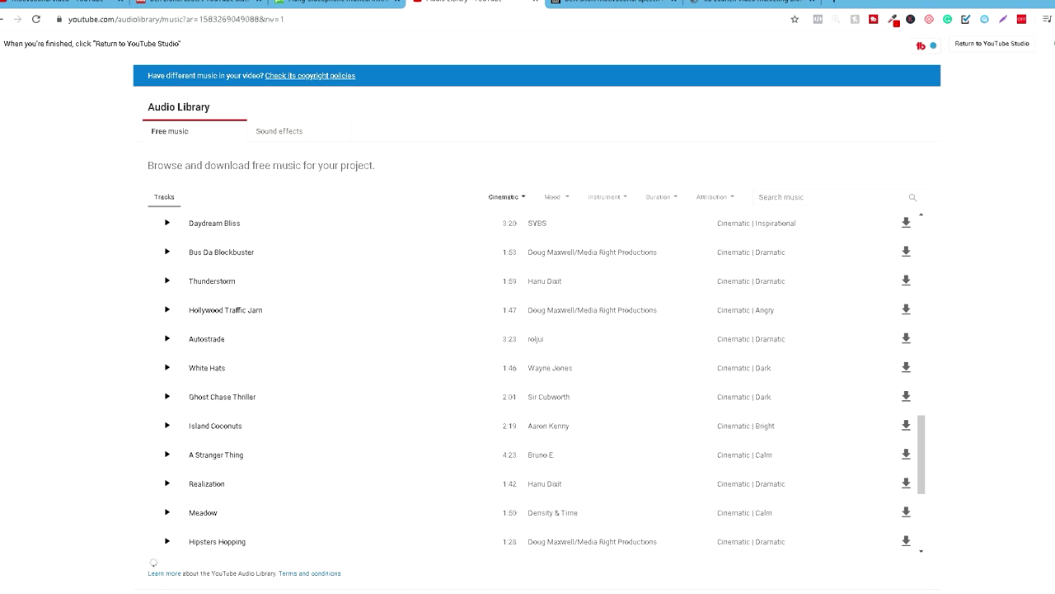
{"action": "scroll", "coordinate": [528, 379], "scroll_direction": "up", "scroll_amount": 11}
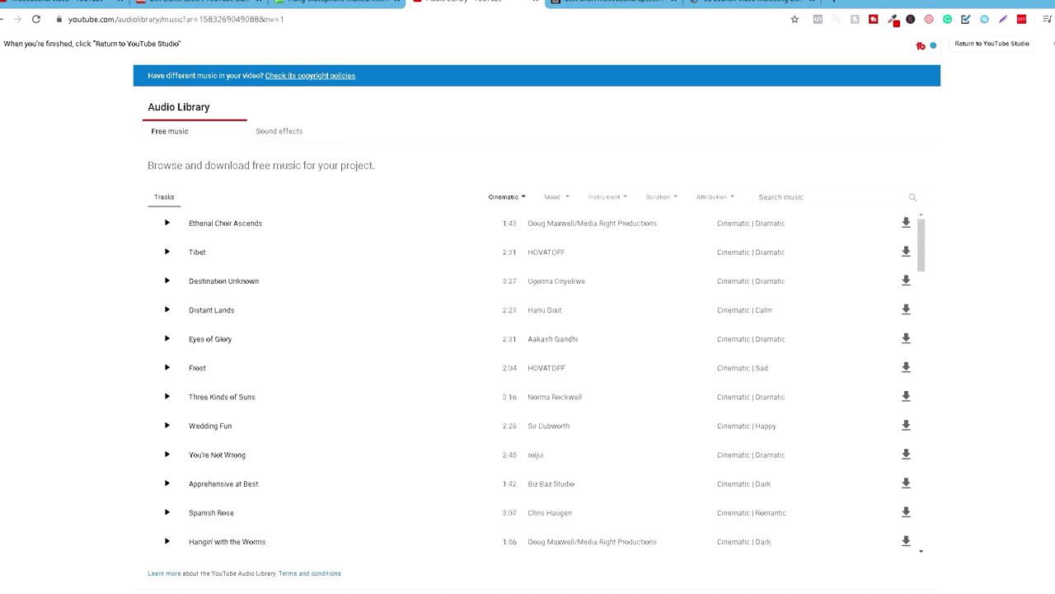
Step: On the Internet Archive page, briefly play the first track, "01 Best Short Motivational Speech Video", and pause it
{"action": "key", "text": "ctrl+Tab"}
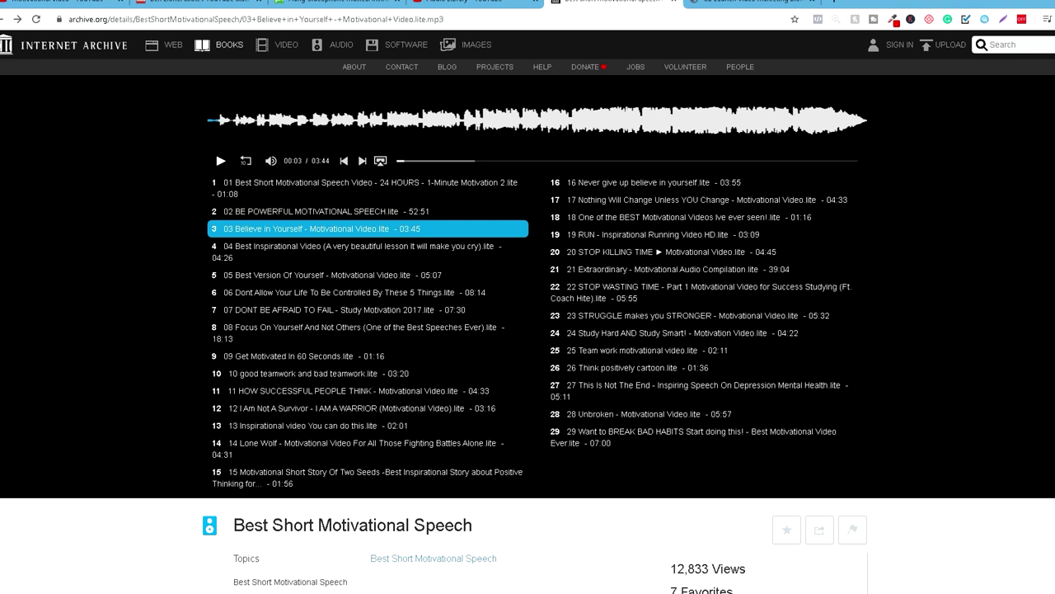
{"action": "left_click", "coordinate": [368, 187]}
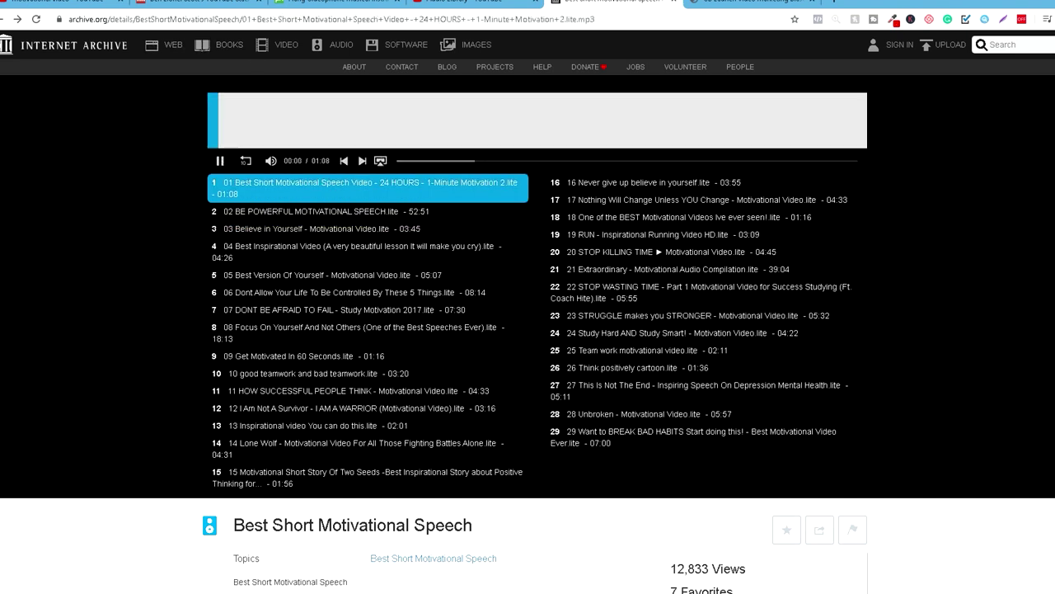
{"action": "key", "text": "space"}
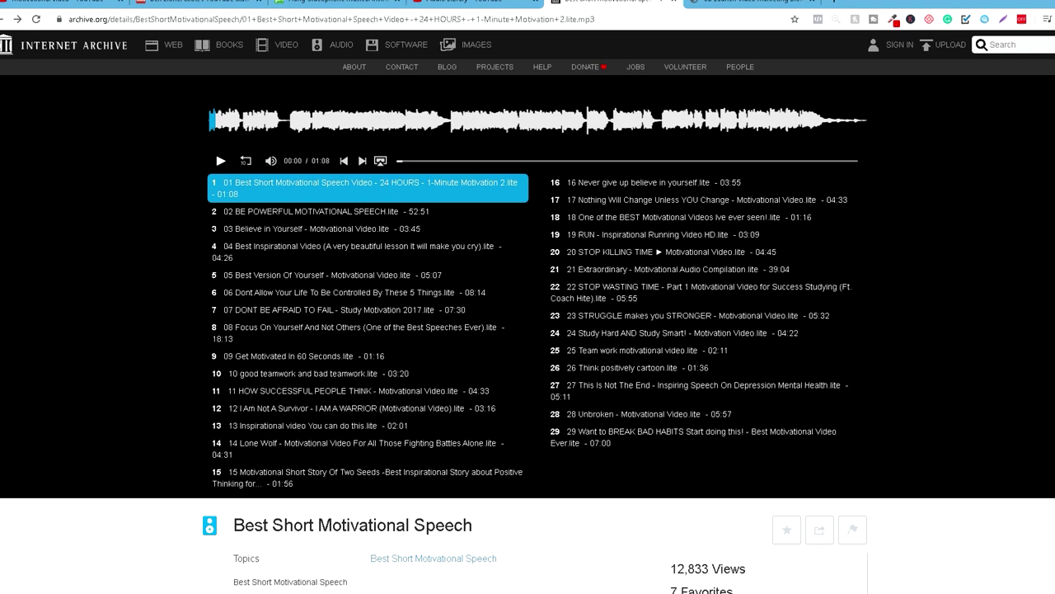
Step: Examine the VBR MP3 file list of the Best Short Motivational Speech collection and go back to the download options
{"action": "scroll", "coordinate": [527, 329], "scroll_direction": "down", "scroll_amount": 6}
{"action": "scroll", "coordinate": [527, 330], "scroll_direction": "up", "scroll_amount": 2}
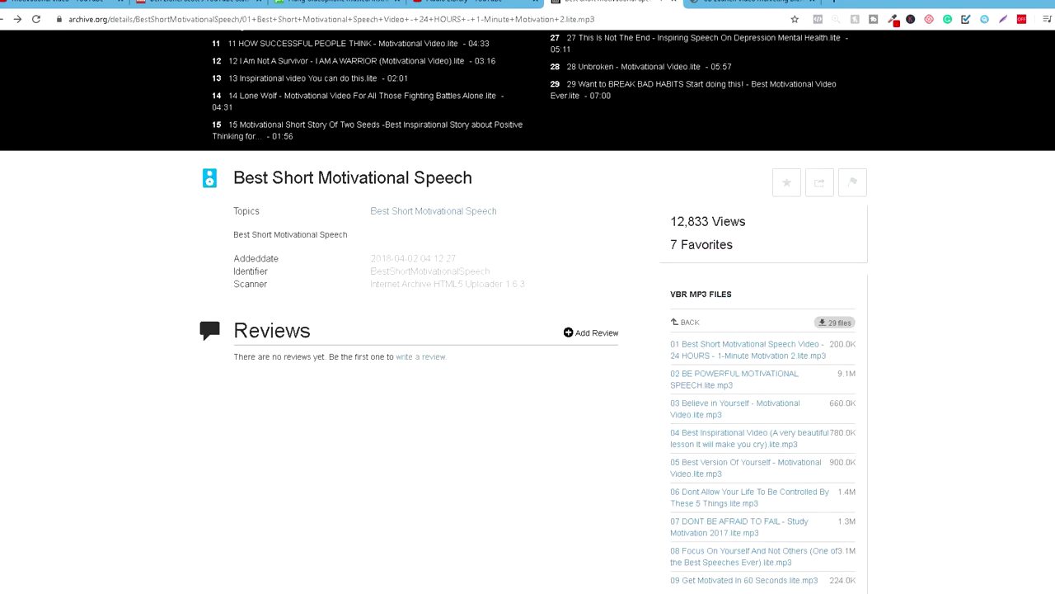
{"action": "left_click", "coordinate": [685, 322]}
{"action": "scroll", "coordinate": [528, 329], "scroll_direction": "up", "scroll_amount": 4}
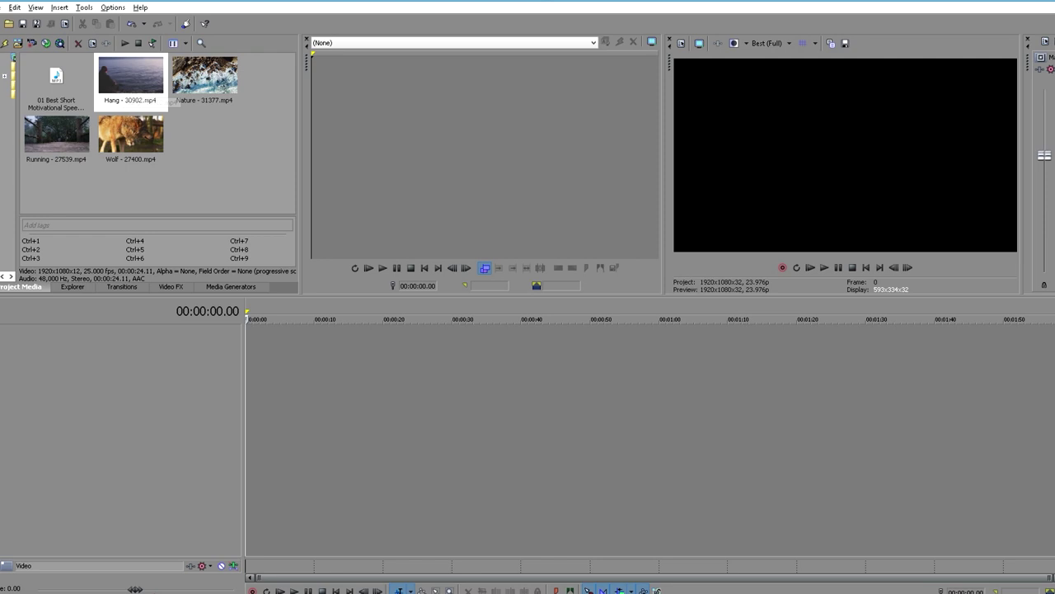
Step: In the Vegas video editor, place Hang - 30902.mp4 at the timeline's start and Nature - 31377.mp4 directly after it
{"action": "left_click_drag", "start_coordinate": [154, 81], "coordinate": [247, 345]}
{"action": "left_click_drag", "start_coordinate": [205, 79], "coordinate": [415, 342]}
{"action": "left_click", "coordinate": [130, 136]}
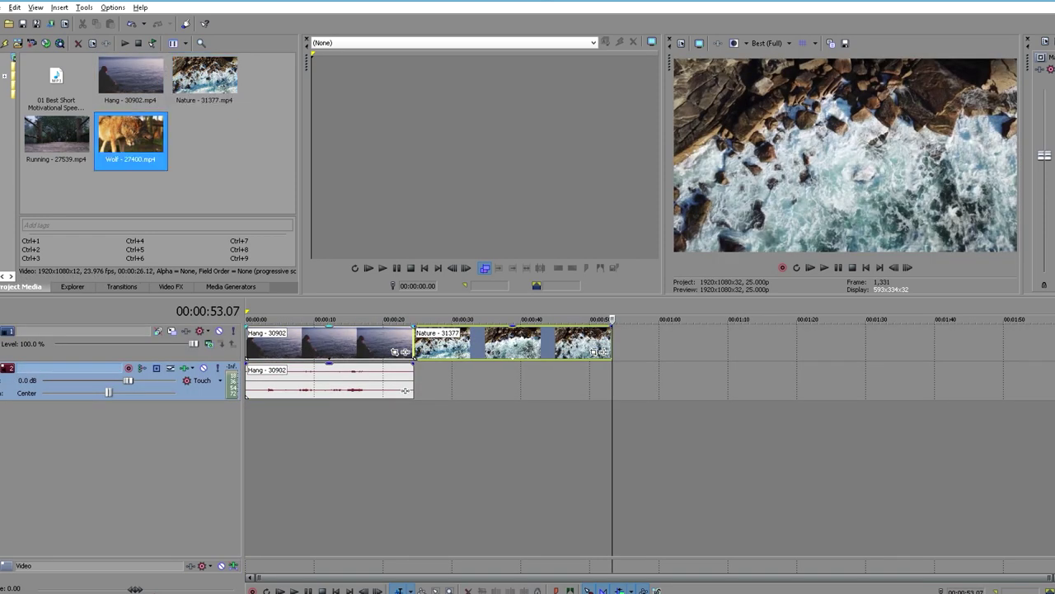
Step: Insert Running - 27539.mp4 between the Hang and Nature clips and add Wolf - 27400.mp4 after the Nature clip
{"action": "left_click", "coordinate": [56, 136]}
{"action": "left_click_drag", "start_coordinate": [512, 342], "coordinate": [829, 342]}
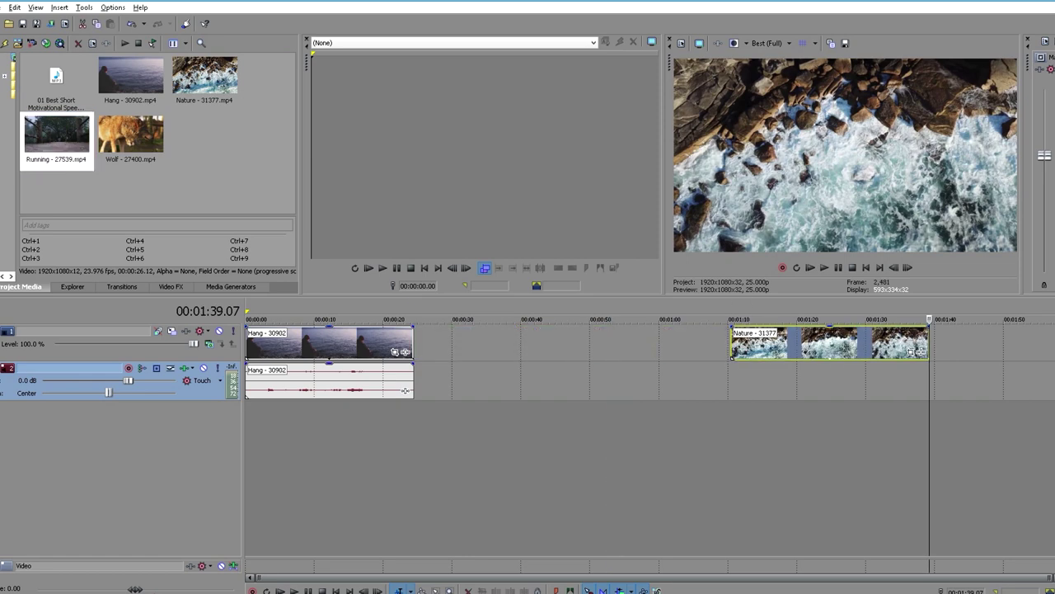
{"action": "left_click_drag", "start_coordinate": [56, 136], "coordinate": [419, 346]}
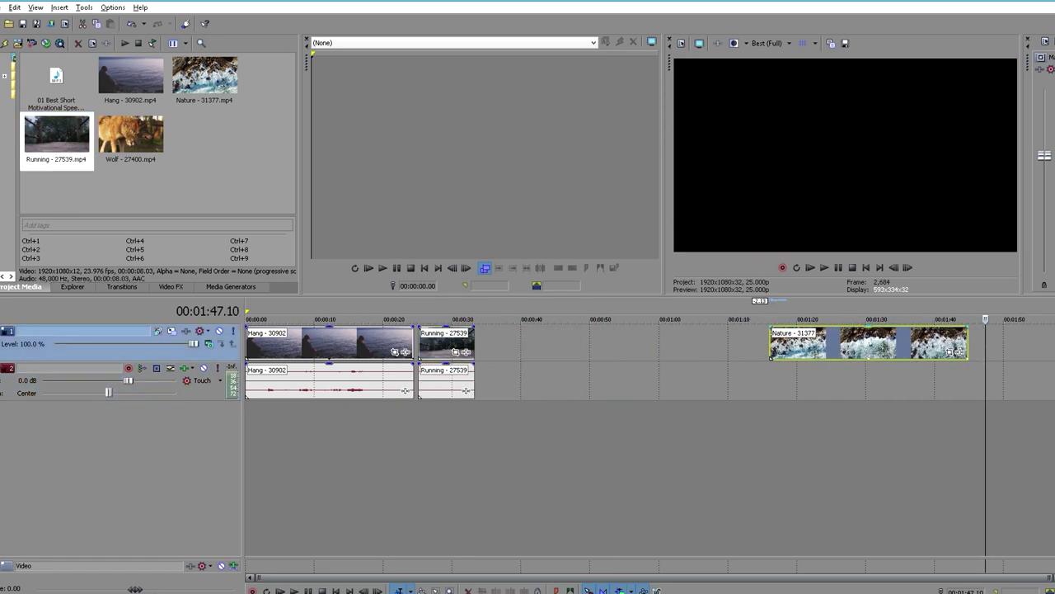
{"action": "left_click_drag", "start_coordinate": [948, 342], "coordinate": [652, 342]}
{"action": "left_click", "coordinate": [672, 342]}
{"action": "left_click_drag", "start_coordinate": [131, 136], "coordinate": [673, 343]}
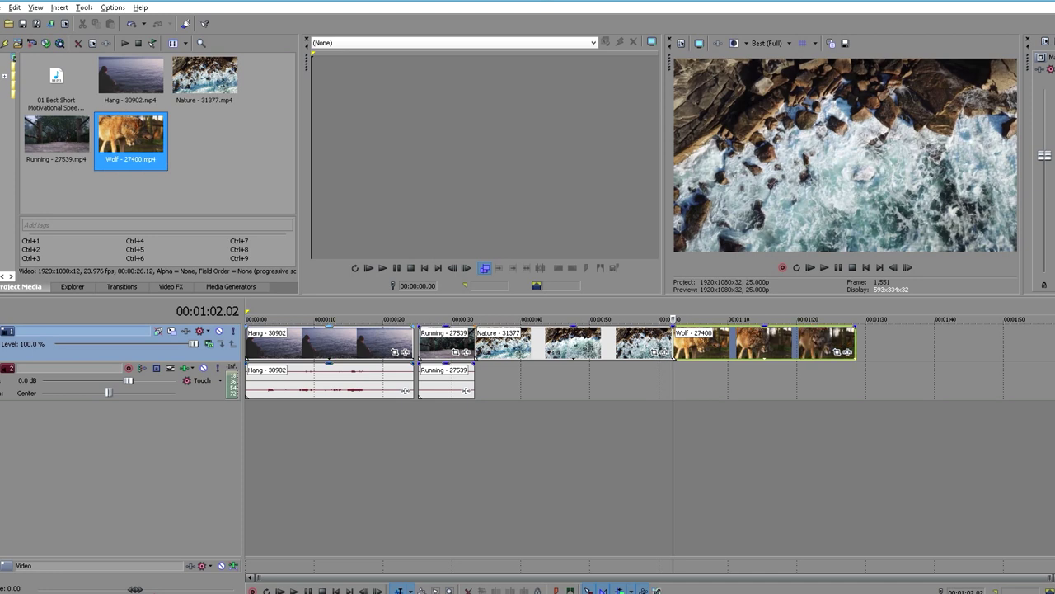
Step: Split the Hang clip at 00:00:06.22 and delete its remaining part
{"action": "left_click", "coordinate": [293, 342]}
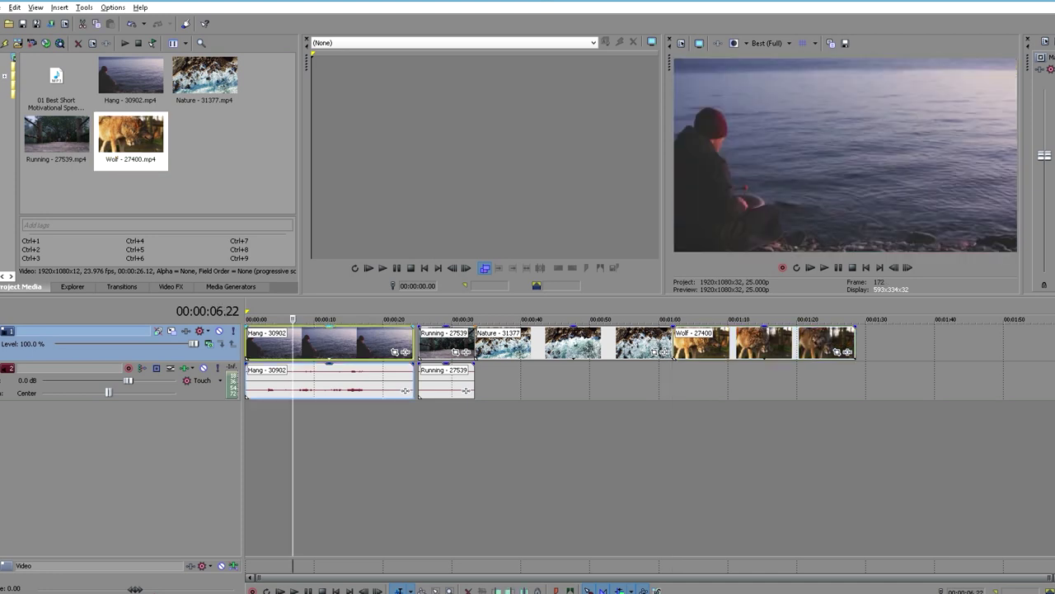
{"action": "key", "text": "s"}
{"action": "key", "text": "Delete"}
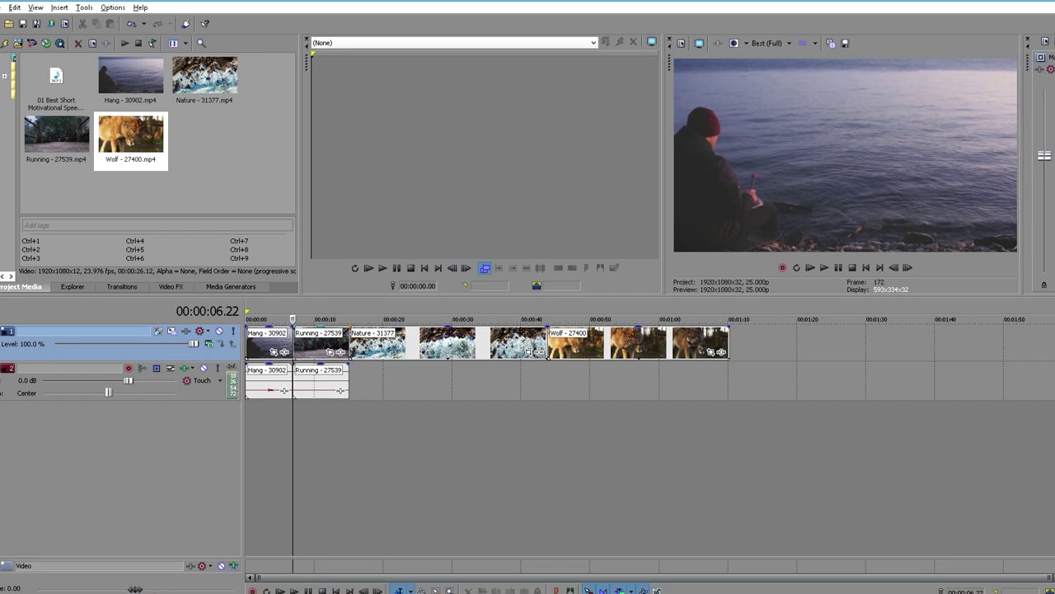
Step: Split the Nature clip at 00:00:27.03 and delete its second part
{"action": "left_click", "coordinate": [432, 343]}
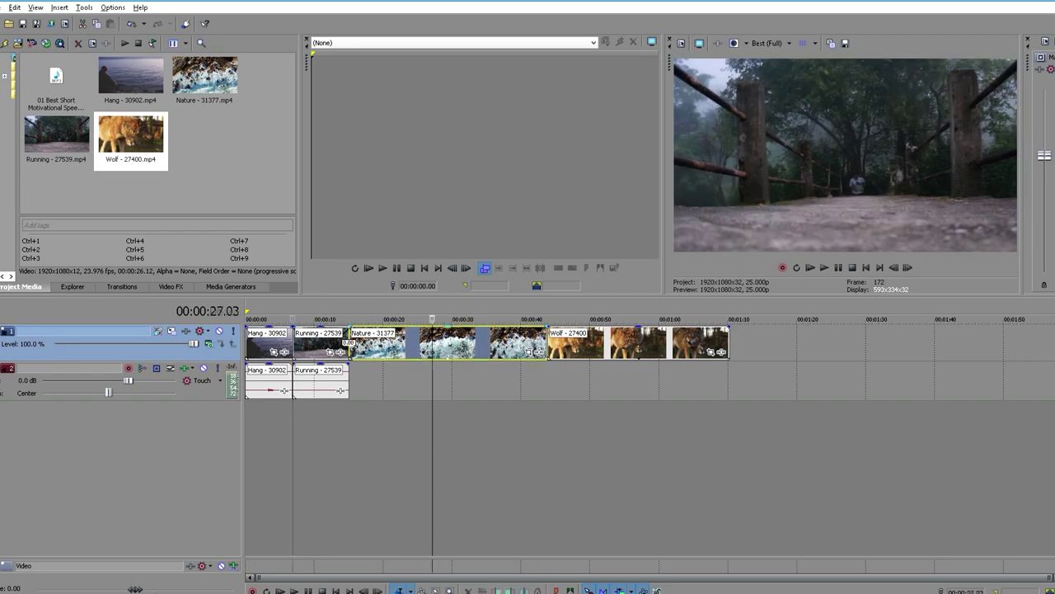
{"action": "key", "text": "s"}
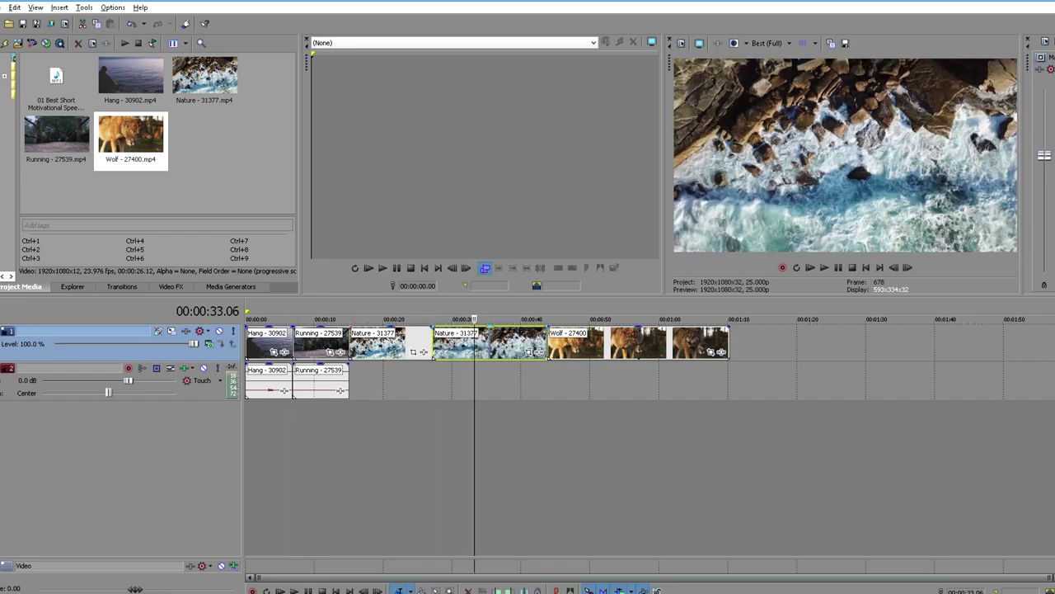
{"action": "key", "text": "Delete"}
Step: Split the Wolf clip at 00:00:39.20 and delete everything after the cut
{"action": "left_click", "coordinate": [519, 342]}
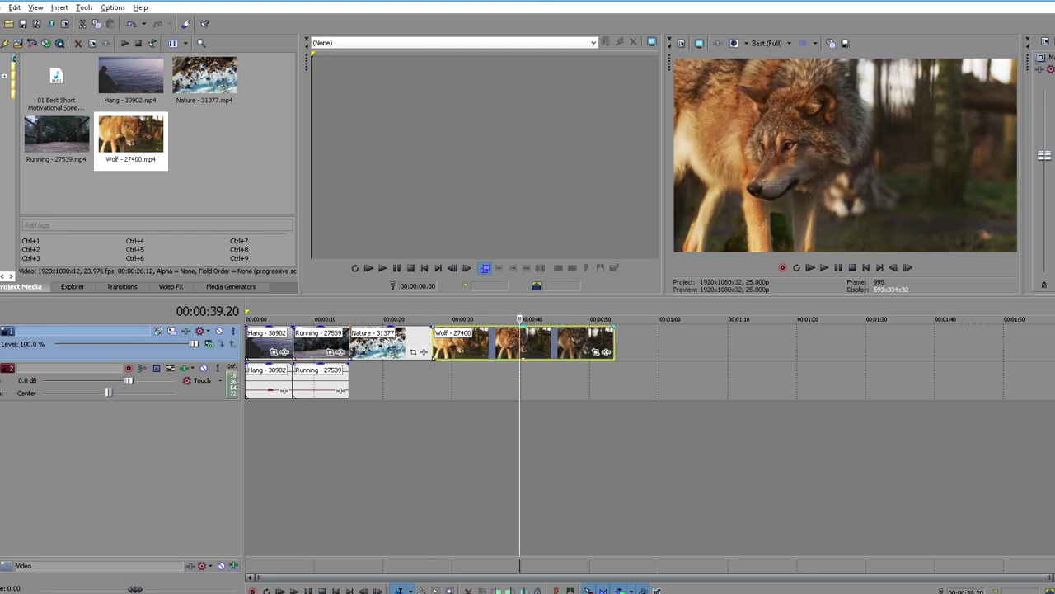
{"action": "key", "text": "s"}
{"action": "key", "text": "Delete"}
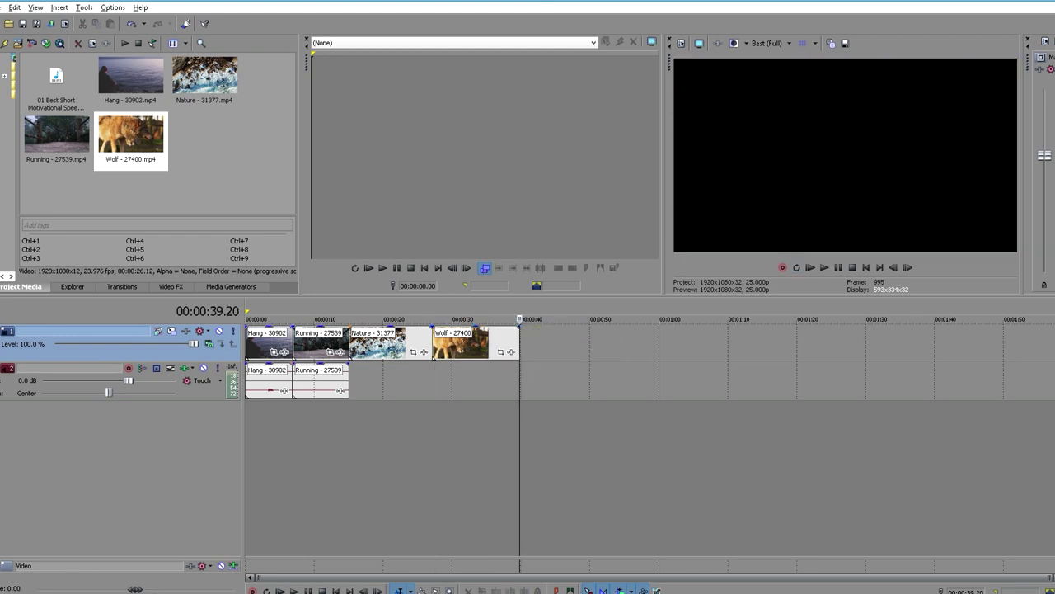
Step: Add a short fade-in to the start of the Hang clip and preview the timeline from the beginning
{"action": "left_click", "coordinate": [249, 338]}
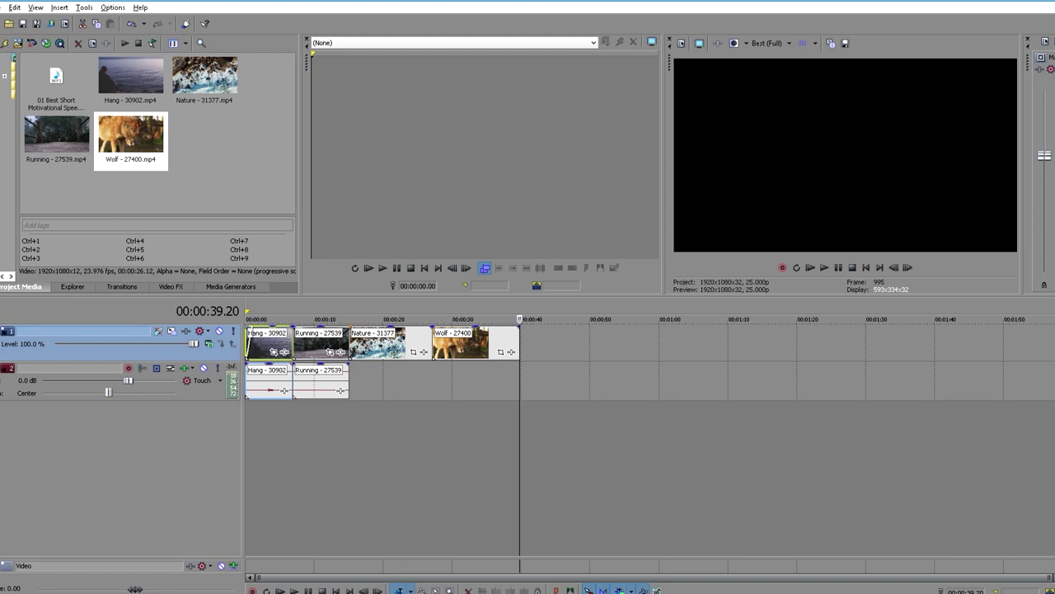
{"action": "key", "text": "shift+space"}
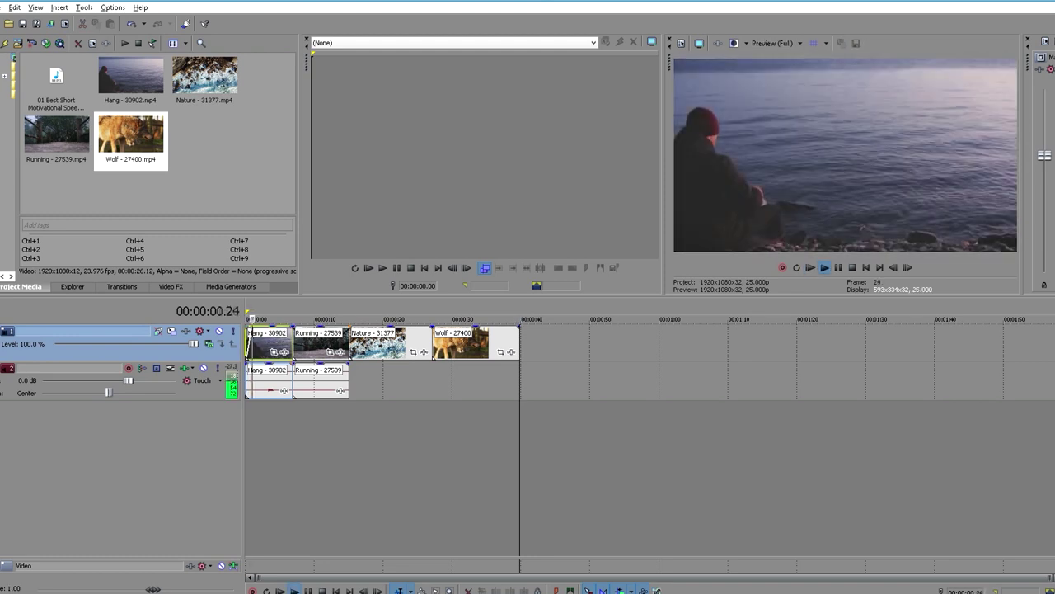
{"action": "key", "text": "Return"}
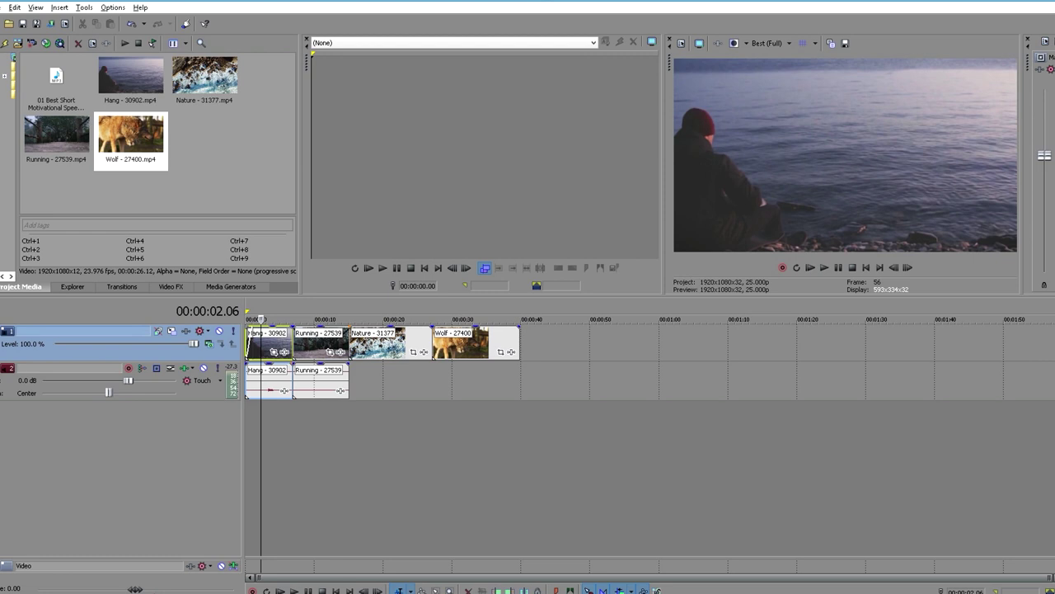
Step: Lower the volume of audio track 2 to -Inf
{"action": "left_click_drag", "start_coordinate": [128, 380], "coordinate": [43, 380]}
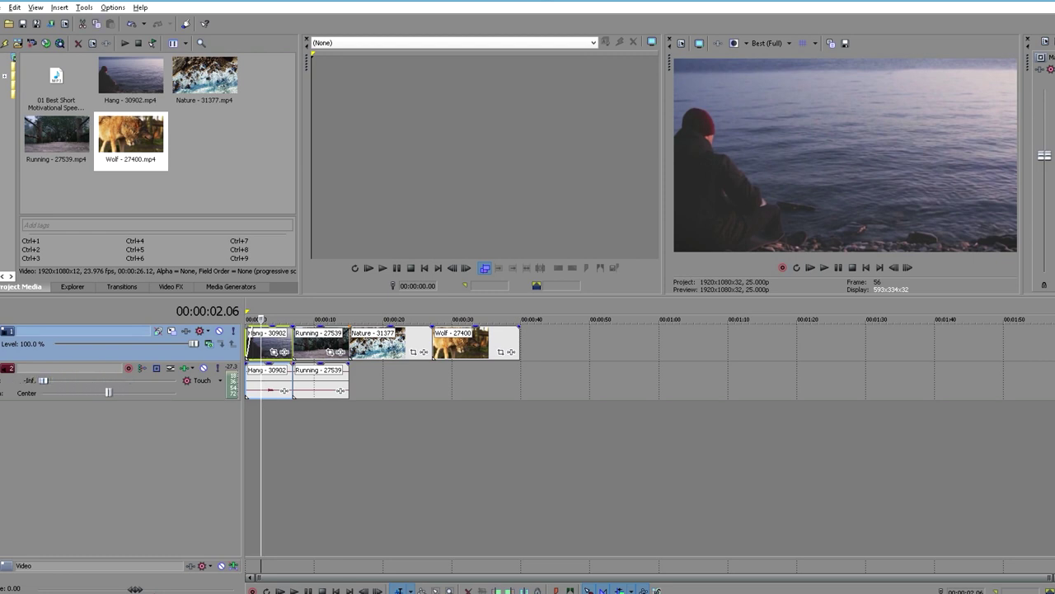
Step: Add the 01 Best Short Motivational Speech audio to a new track at the start of the timeline and preview it with the clips
{"action": "key", "text": "shift+space"}
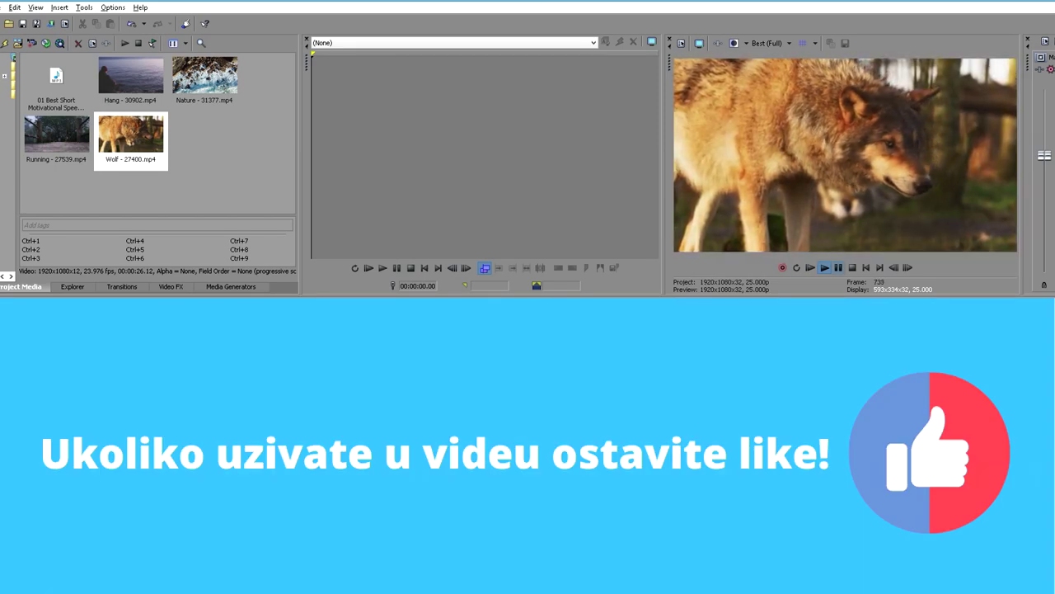
{"action": "left_click_drag", "start_coordinate": [59, 86], "coordinate": [248, 419]}
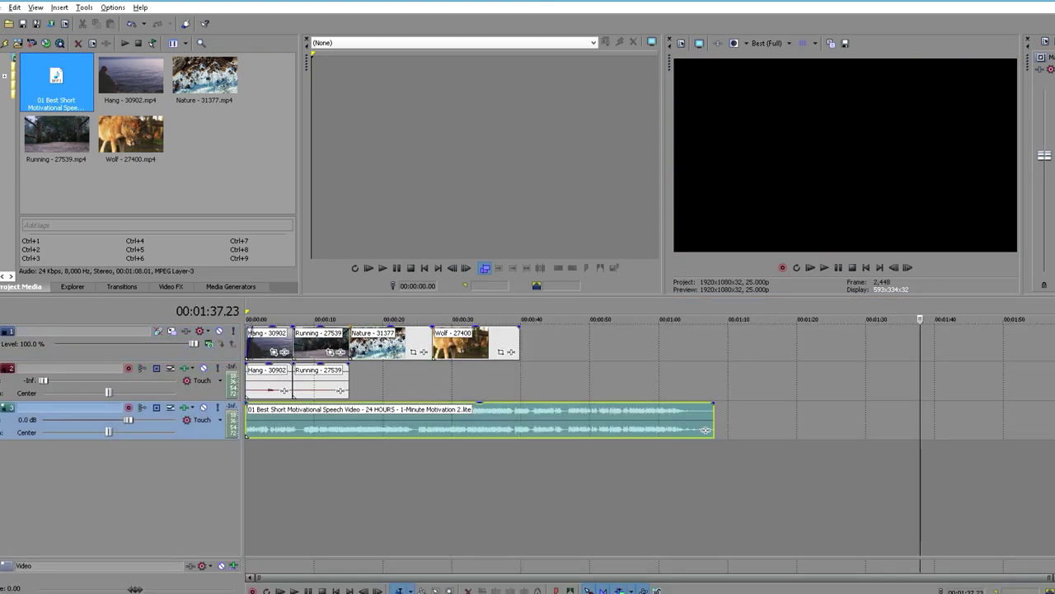
{"action": "left_click", "coordinate": [810, 267]}
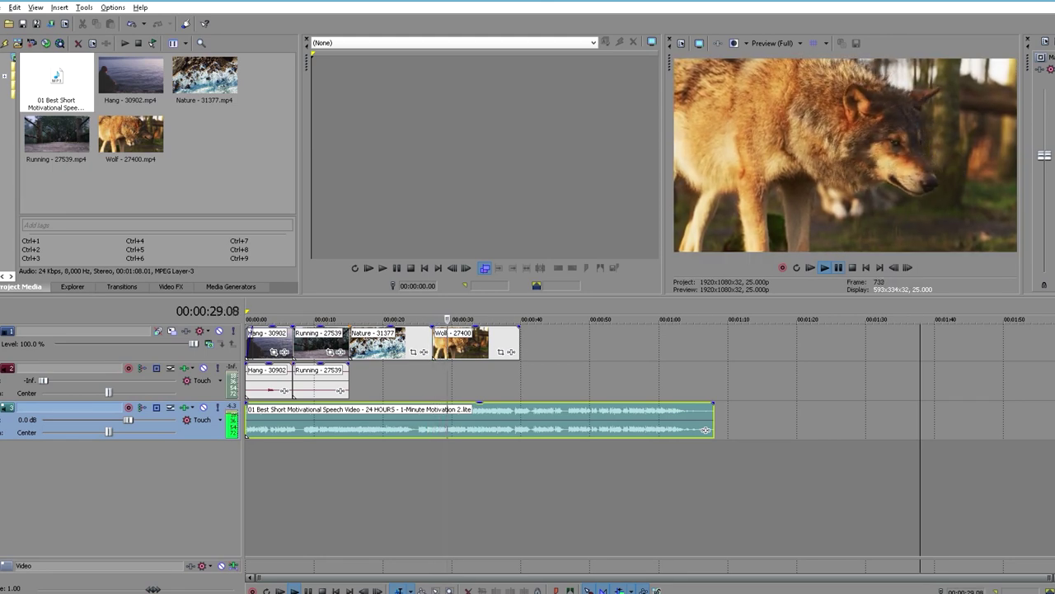
{"action": "left_click", "coordinate": [837, 267]}
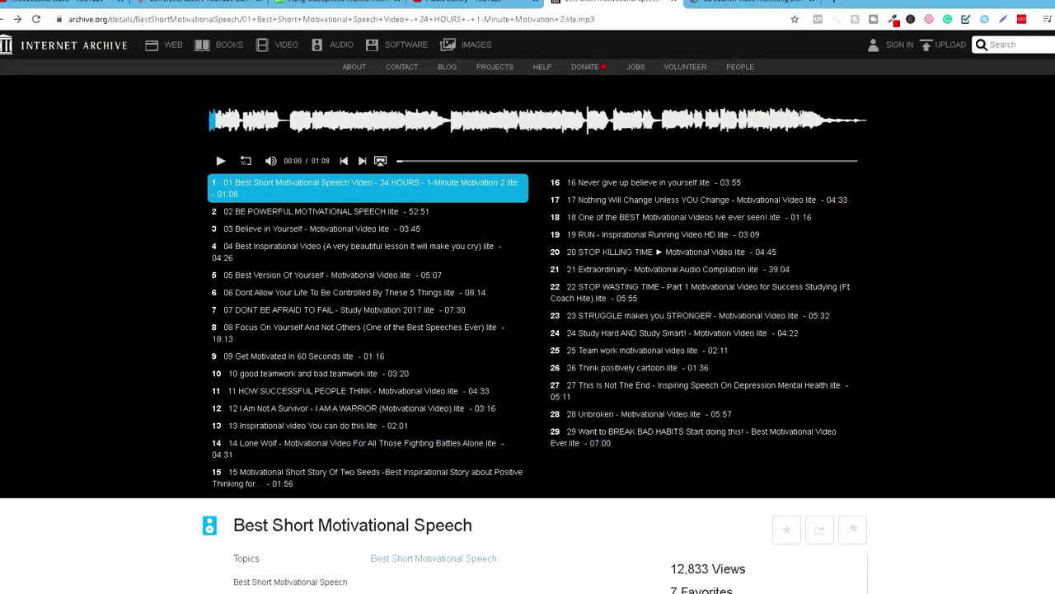
Step: Switch to the browser, review YouTube's "motivational video" results, and view the Ben Lionel Scott channel's video list
{"action": "key", "text": "ctrl+1"}
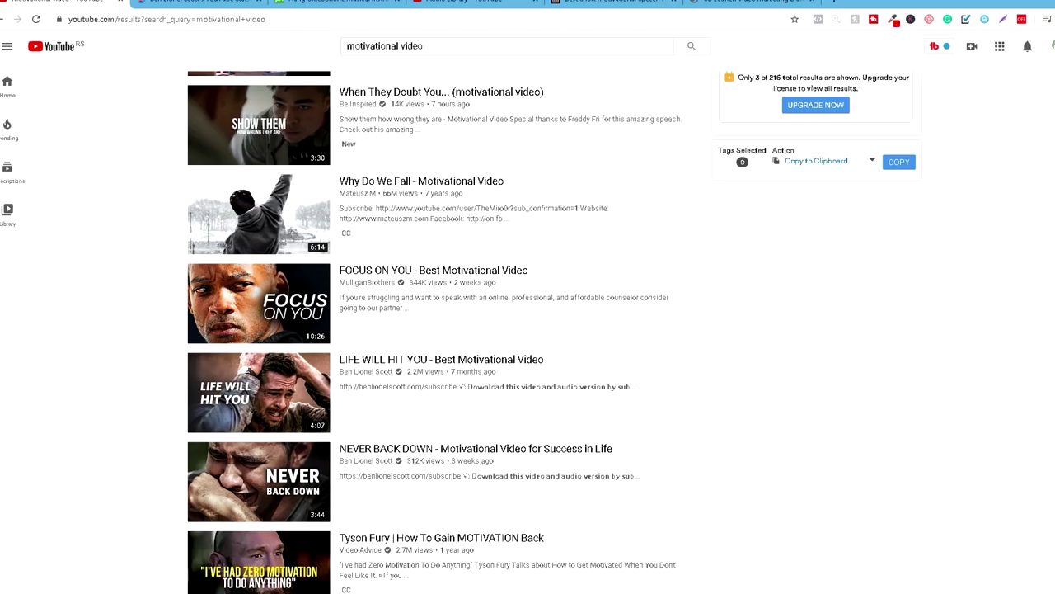
{"action": "scroll", "coordinate": [259, 216], "scroll_direction": "up", "scroll_amount": 3}
{"action": "scroll", "coordinate": [259, 259], "scroll_direction": "up", "scroll_amount": 3}
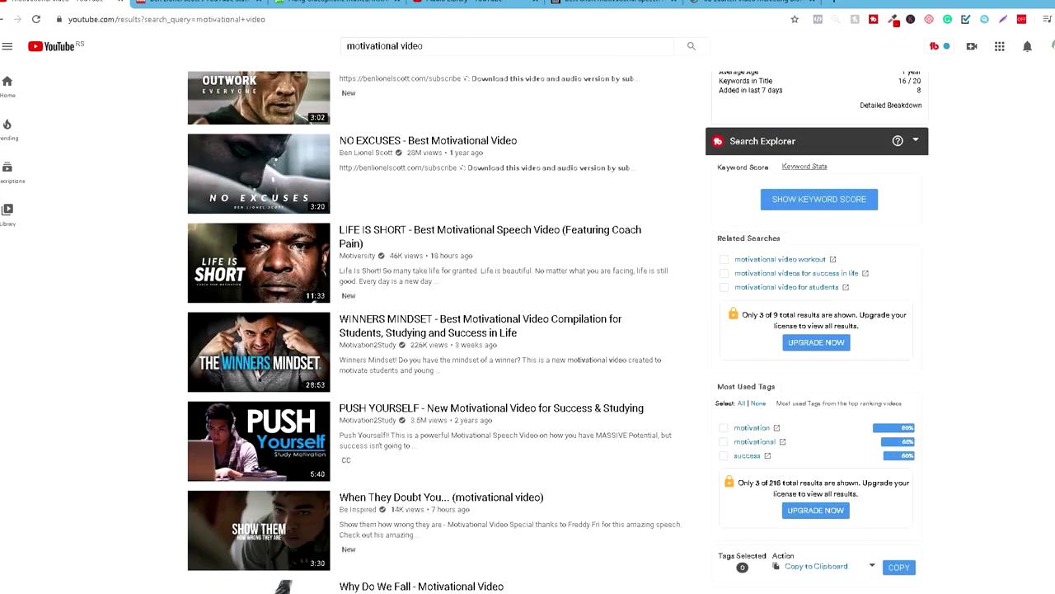
{"action": "scroll", "coordinate": [259, 260], "scroll_direction": "down", "scroll_amount": 3}
{"action": "scroll", "coordinate": [259, 280], "scroll_direction": "down", "scroll_amount": 2}
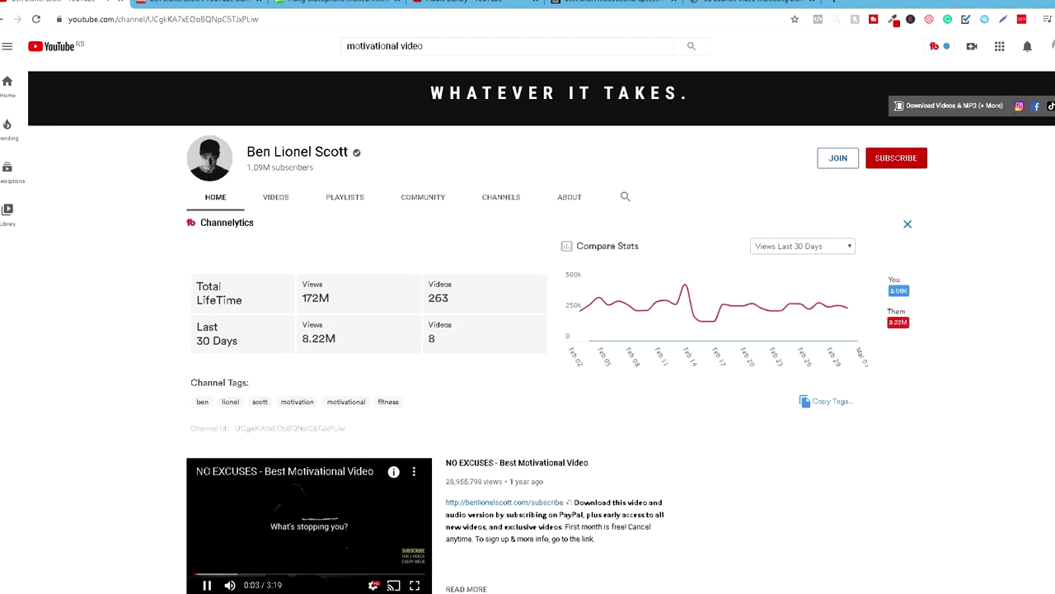
{"action": "left_click", "coordinate": [276, 197]}
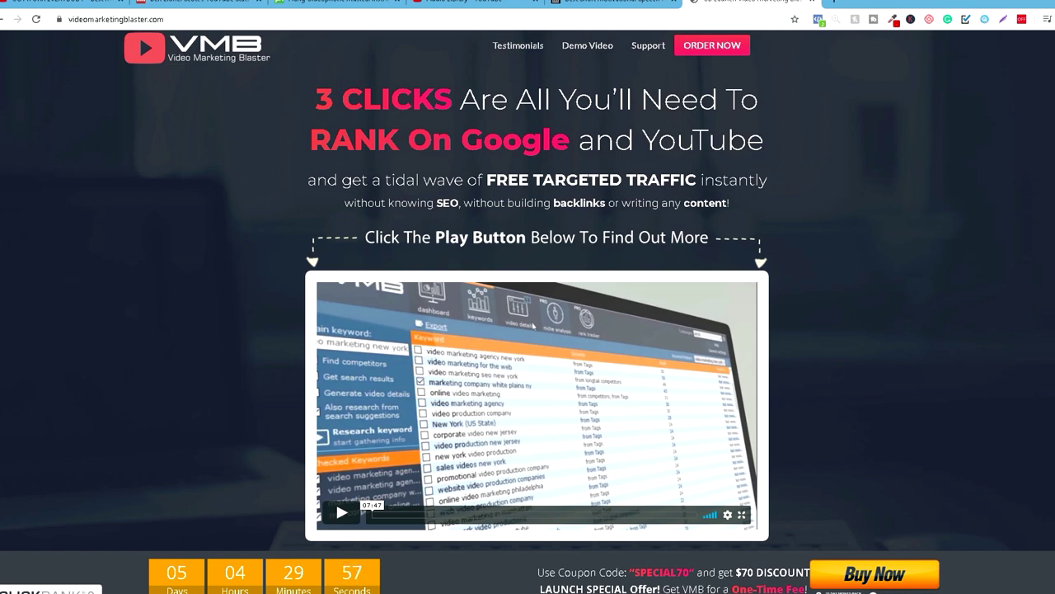
Step: Sample the promotional video on the Video Marketing Blaster page, skipping to about 02:08 and 04:03
{"action": "scroll", "coordinate": [536, 330], "scroll_direction": "down", "scroll_amount": 1}
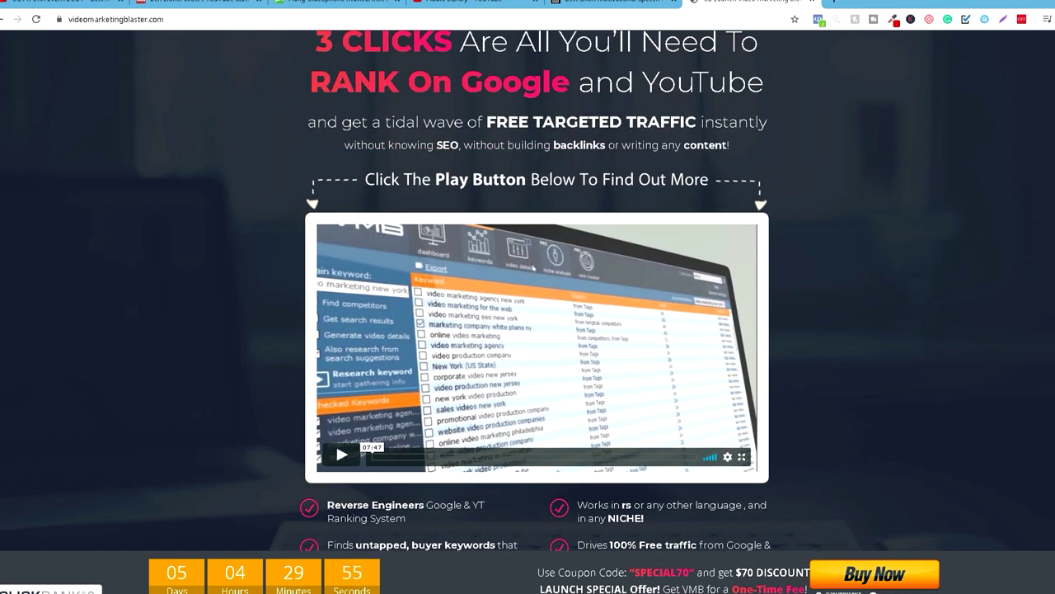
{"action": "left_click", "coordinate": [335, 442]}
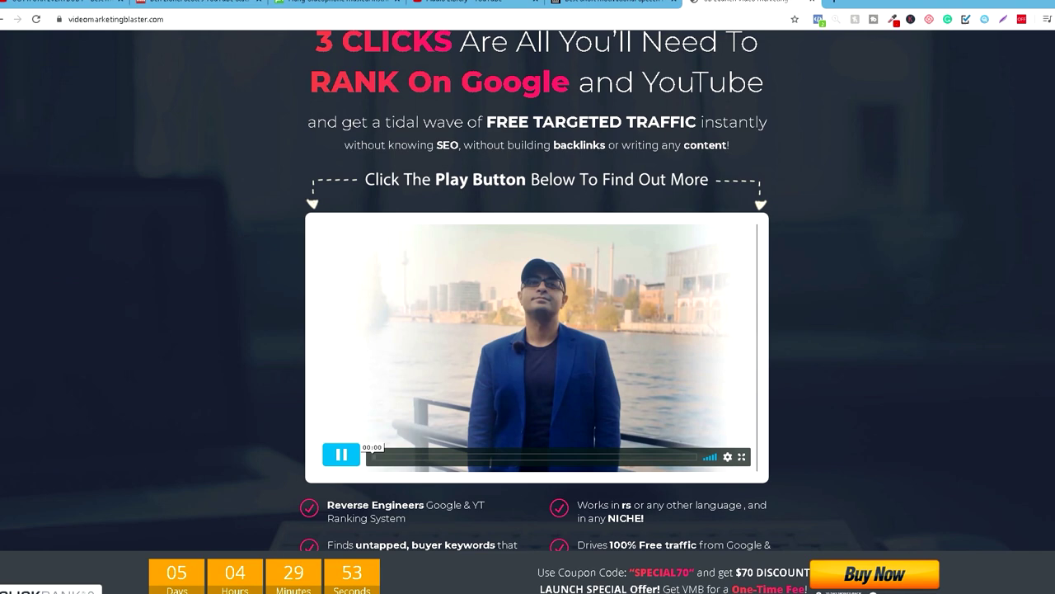
{"action": "key", "text": "space"}
{"action": "left_click", "coordinate": [462, 455]}
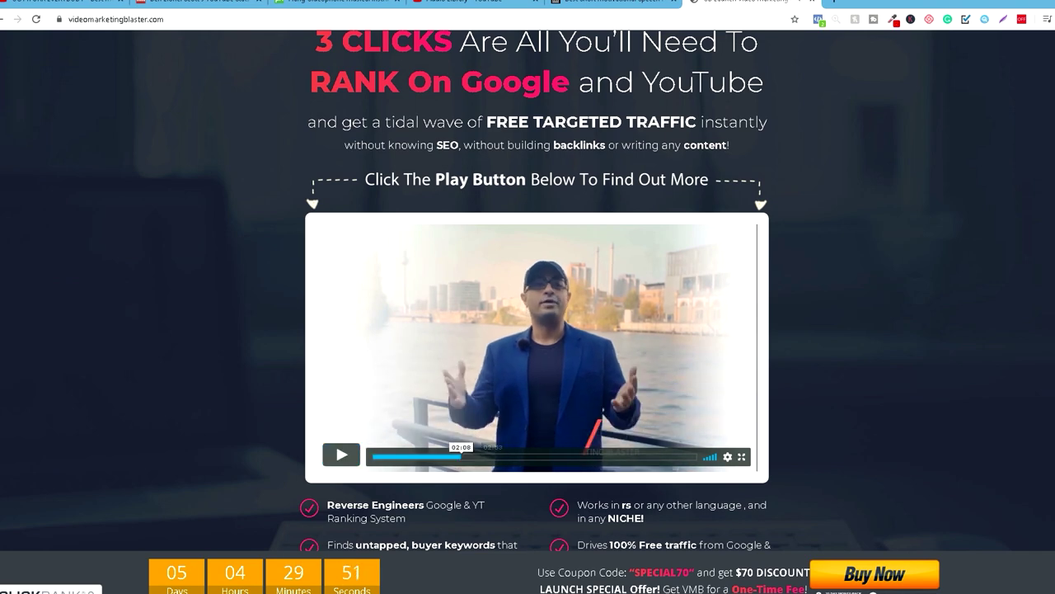
{"action": "left_click", "coordinate": [536, 456]}
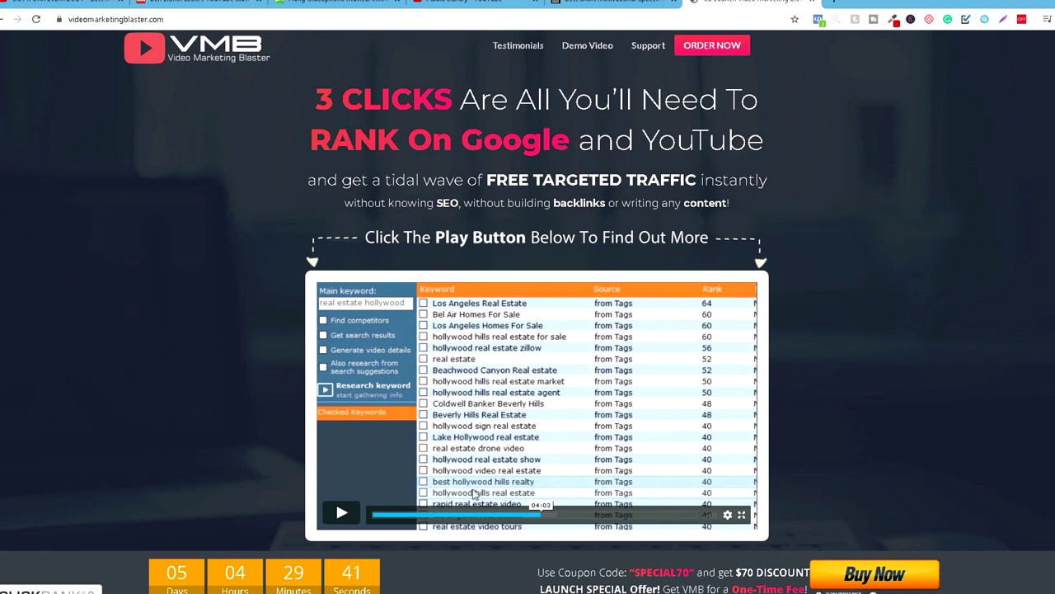
Step: Examine the Video Marketing Blaster page's feature list, special offer price, payment terms and customer testimonials
{"action": "scroll", "coordinate": [477, 435], "scroll_direction": "down", "scroll_amount": 3}
{"action": "scroll", "coordinate": [528, 330], "scroll_direction": "down", "scroll_amount": 1}
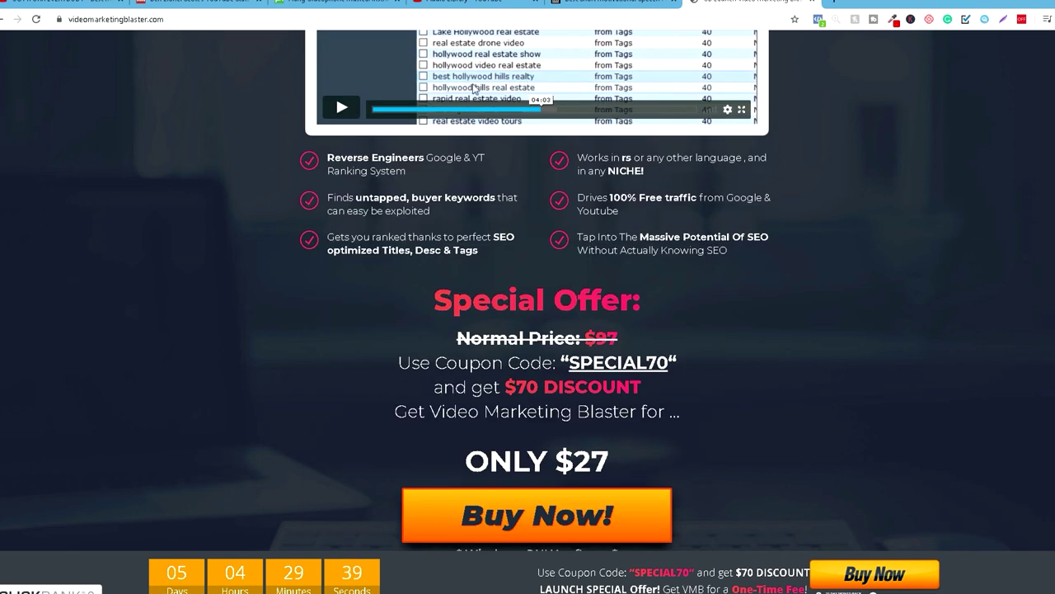
{"action": "scroll", "coordinate": [626, 401], "scroll_direction": "down", "scroll_amount": 1}
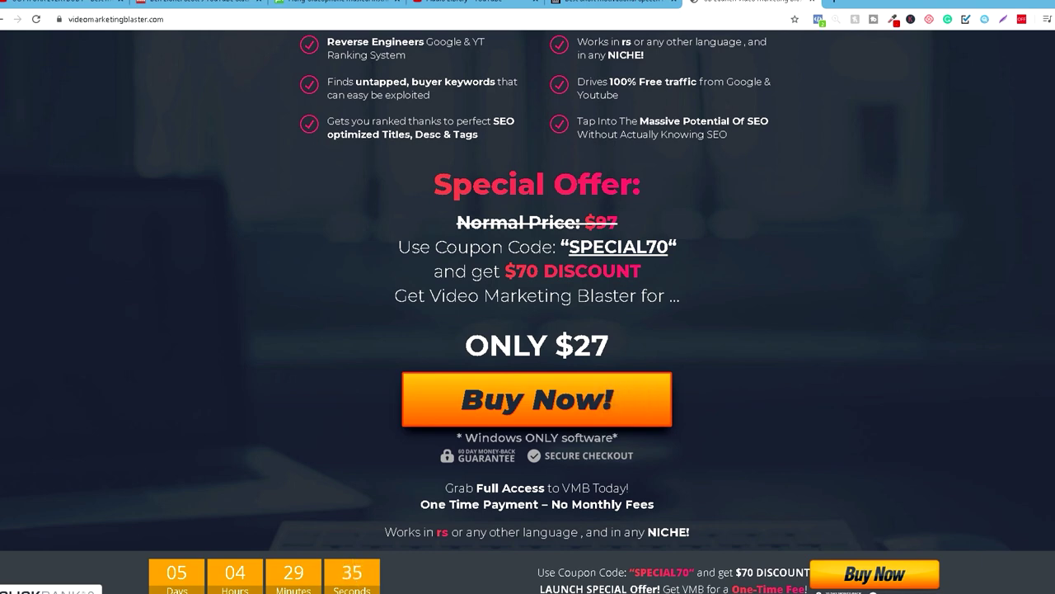
{"action": "scroll", "coordinate": [536, 285], "scroll_direction": "down", "scroll_amount": 1}
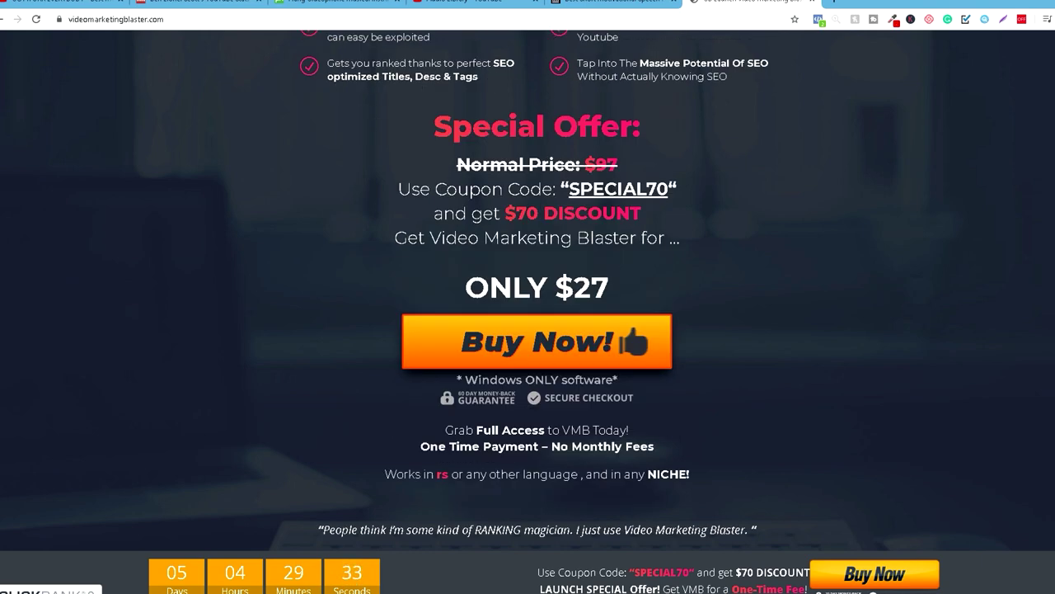
{"action": "triple_click", "coordinate": [536, 287]}
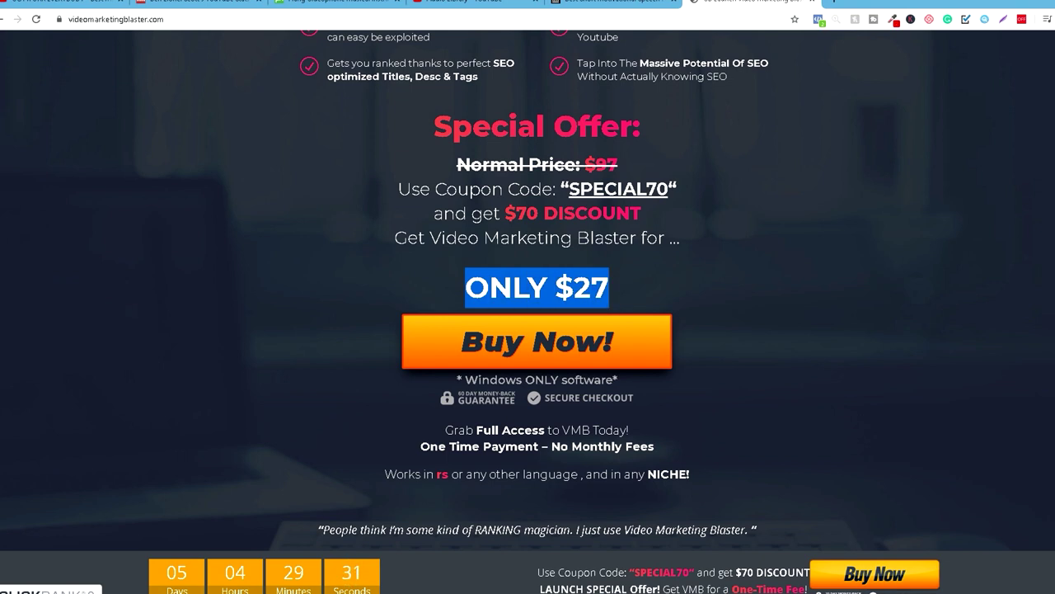
{"action": "left_click", "coordinate": [536, 287]}
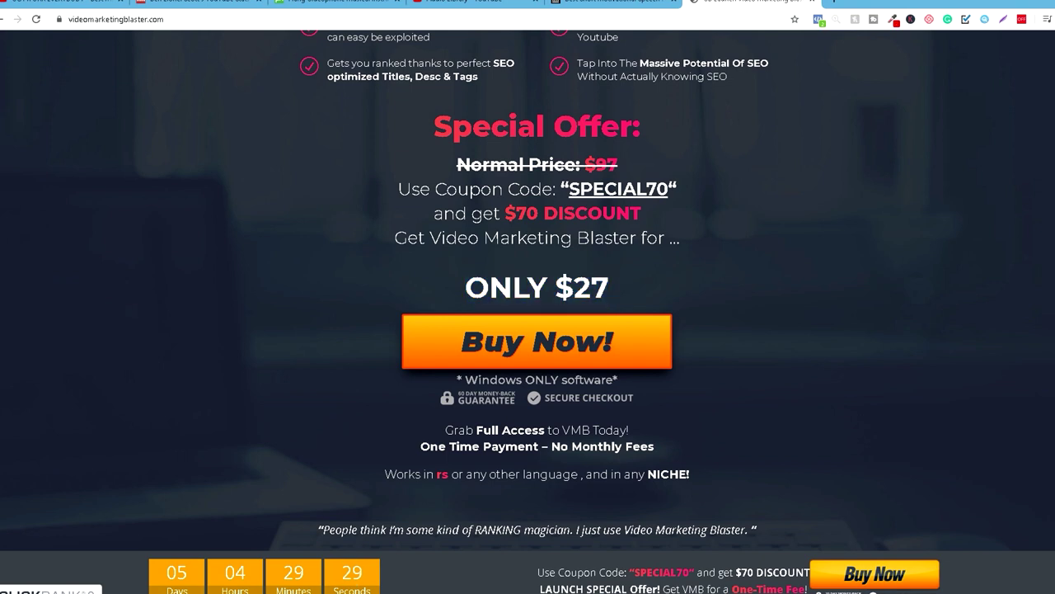
{"action": "left_click_drag", "start_coordinate": [420, 446], "coordinate": [655, 446]}
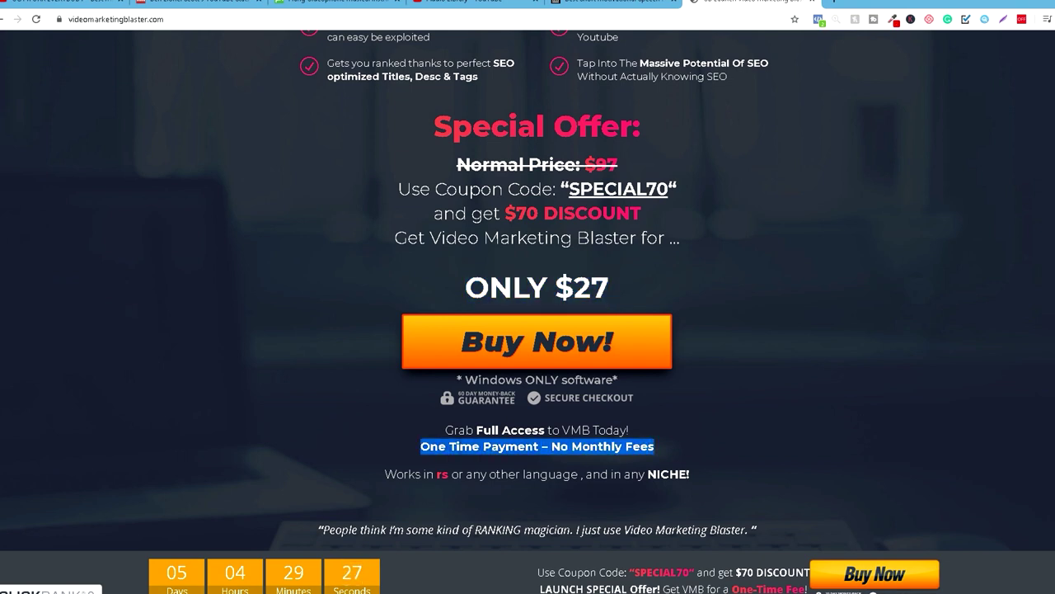
{"action": "left_click", "coordinate": [654, 446]}
{"action": "scroll", "coordinate": [527, 296], "scroll_direction": "down", "scroll_amount": 1}
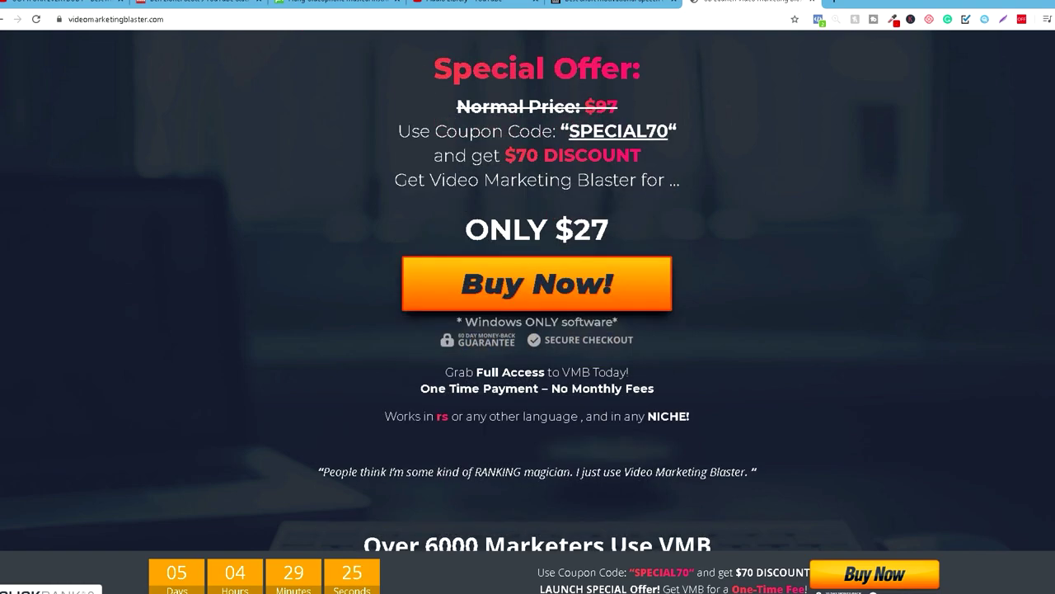
{"action": "scroll", "coordinate": [528, 297], "scroll_direction": "down", "scroll_amount": 1}
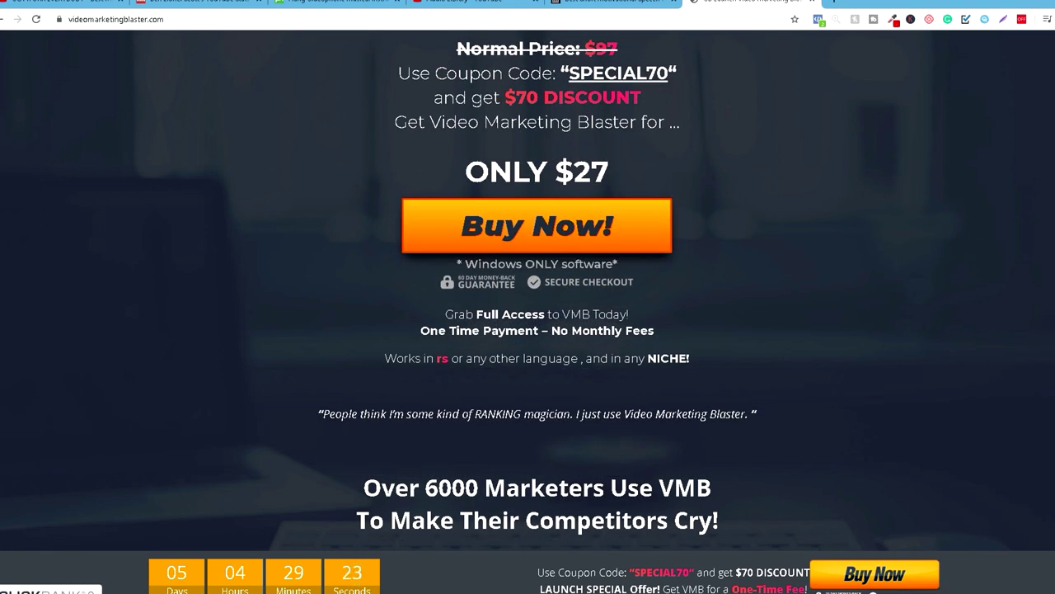
{"action": "scroll", "coordinate": [528, 297], "scroll_direction": "down", "scroll_amount": 10}
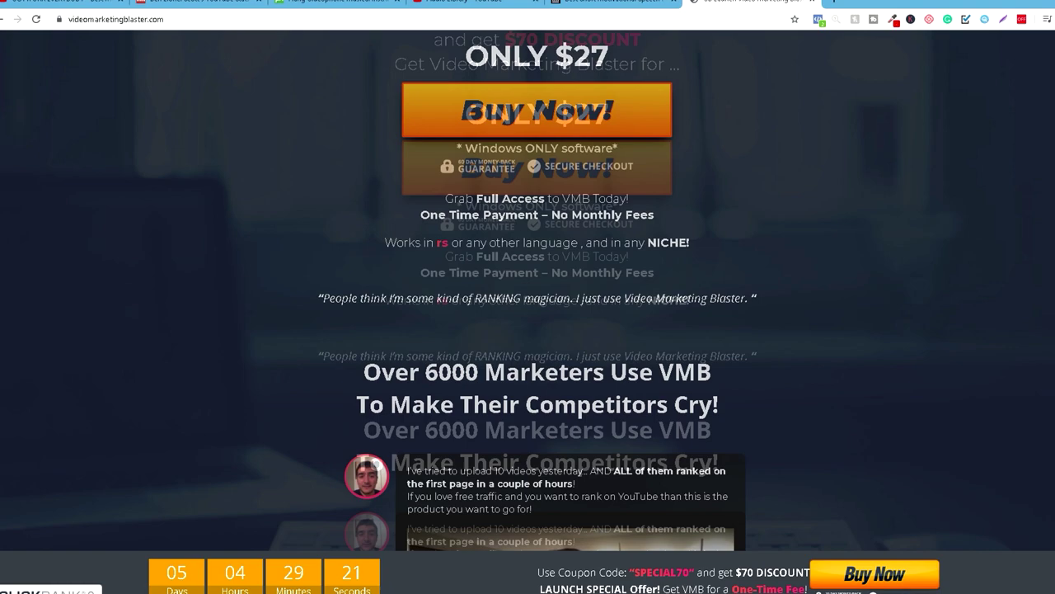
{"action": "scroll", "coordinate": [475, 493], "scroll_direction": "up", "scroll_amount": 15}
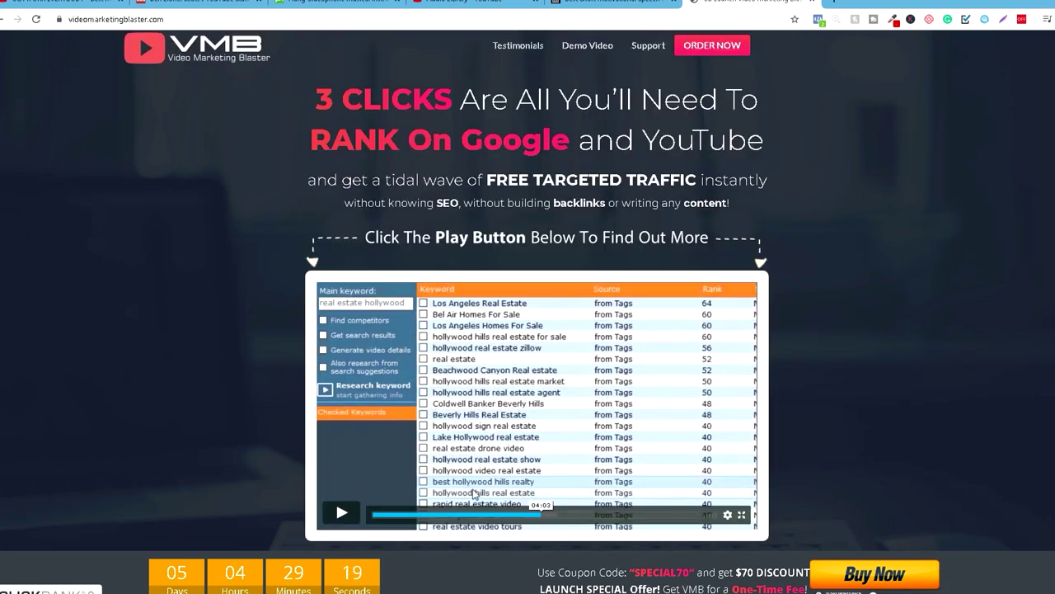